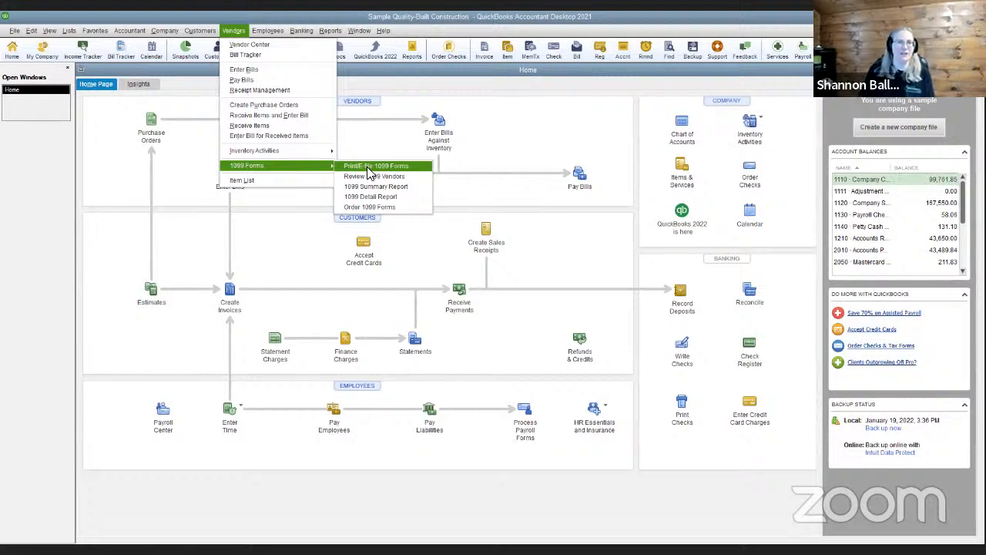
Choose Vendors > 1099 Forms > Print/E-file 1099 Forms
left_click(370, 166)
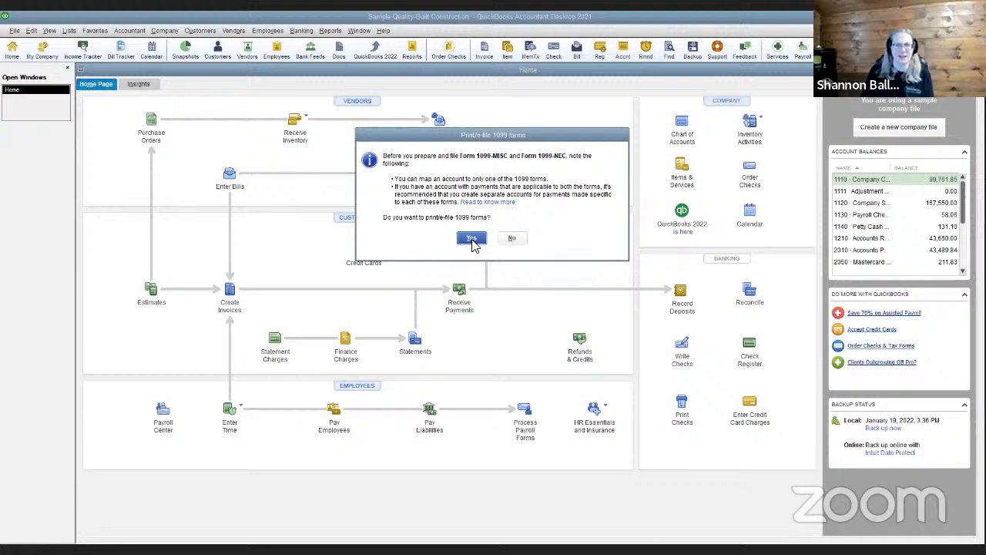
Answer Yes to proceed with printing or e-filing 1099 forms
left_click(472, 239)
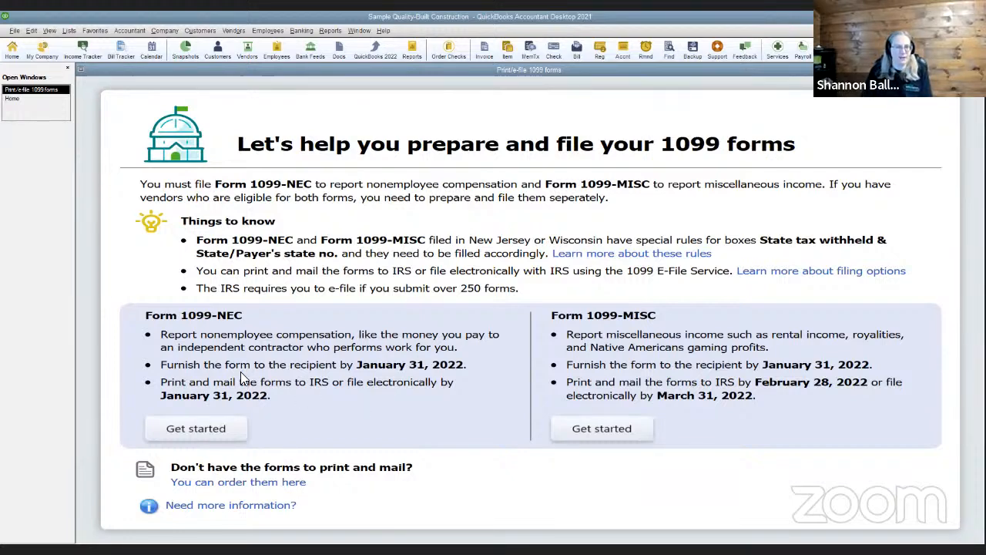
Begin Form 1099-NEC preparation and review the list of checked 1099 vendors
left_click(205, 435)
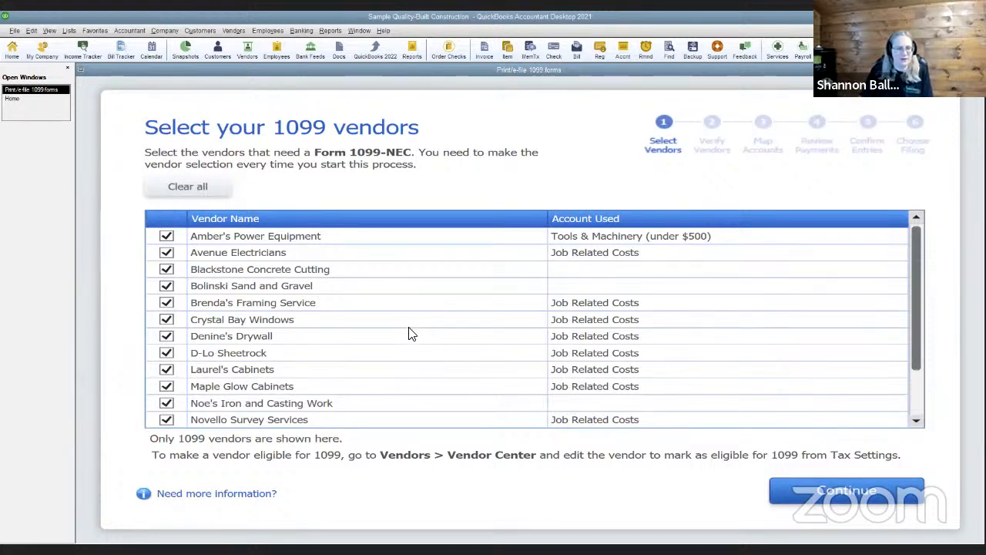
scroll(420, 331, "down", 1)
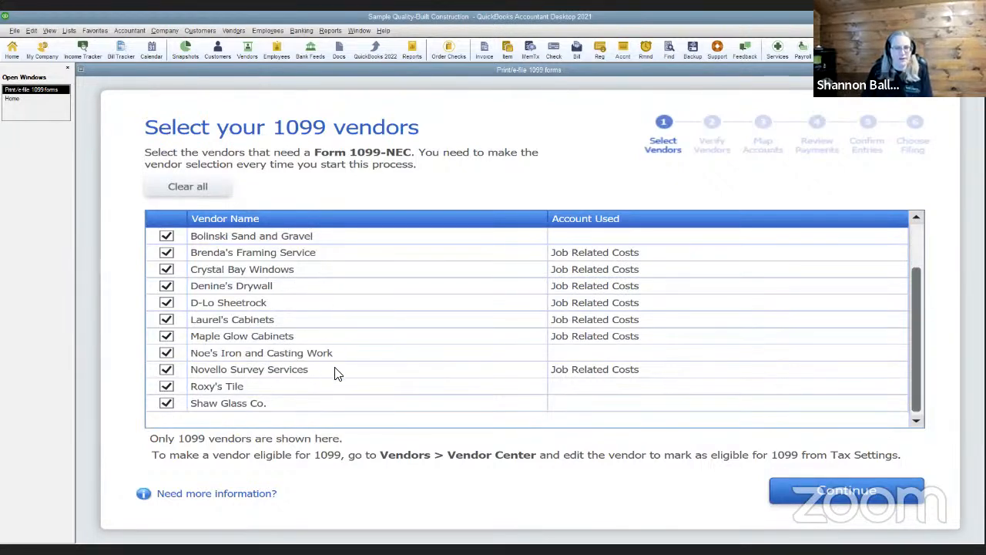
scroll(334, 372, "up", 1)
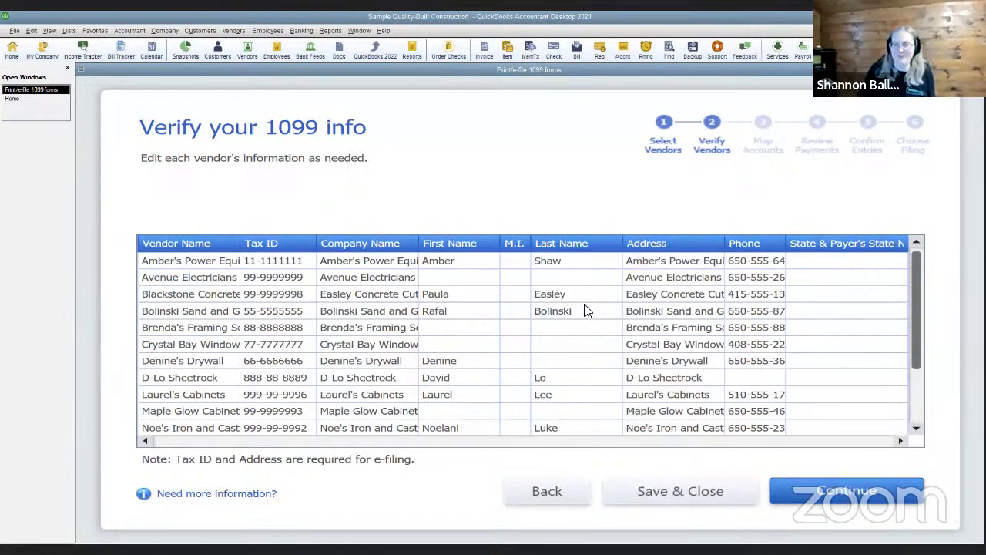
Move the 1099-NEC wizard past vendor info to the Map vendor payment accounts step
left_click(848, 495)
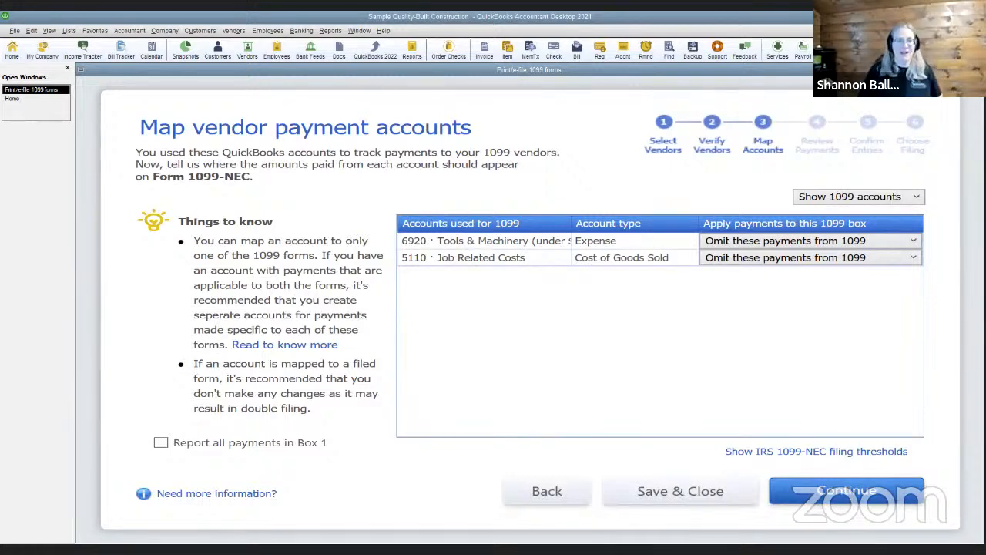
left_click(513, 497)
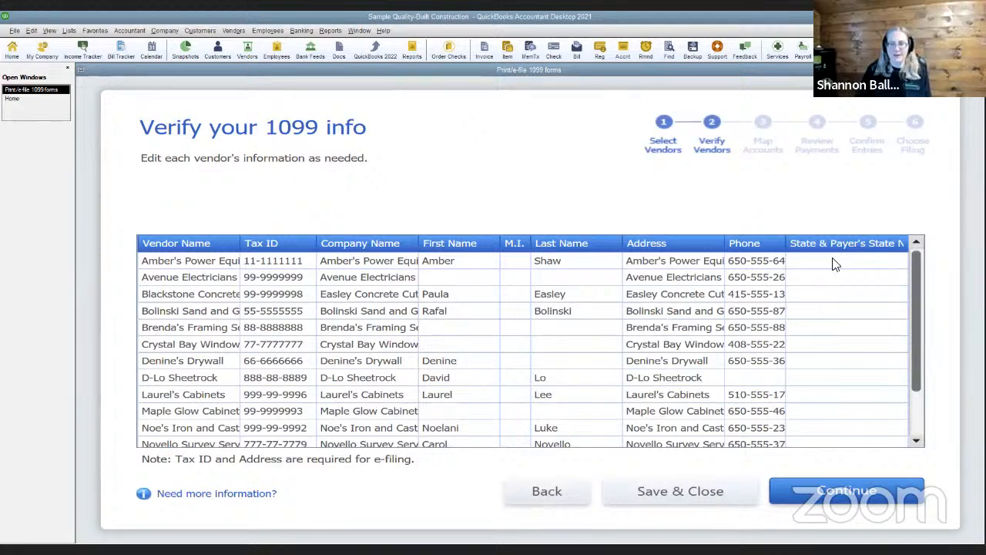
left_click(844, 491)
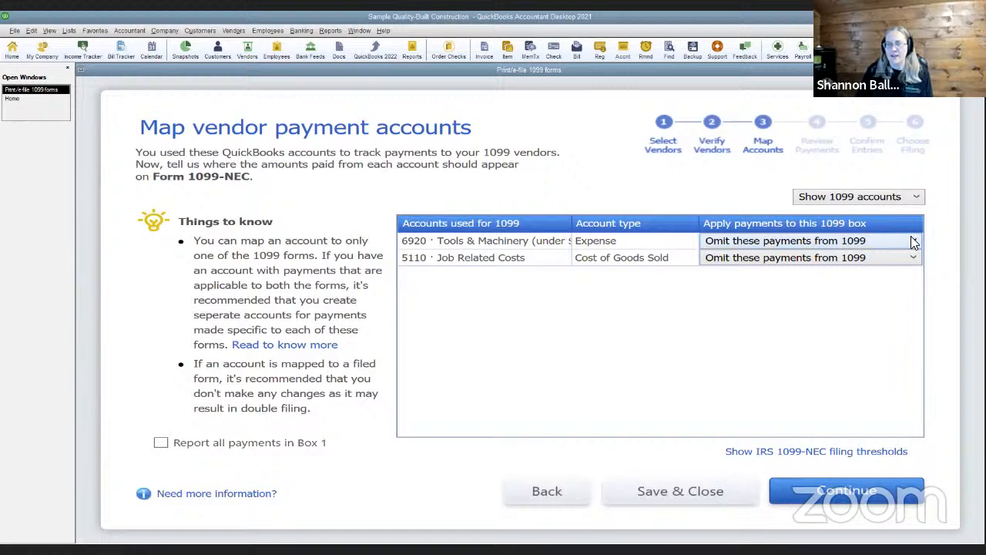
Switch the account filter to Show all accounts and scroll through the mapping list
left_click(885, 199)
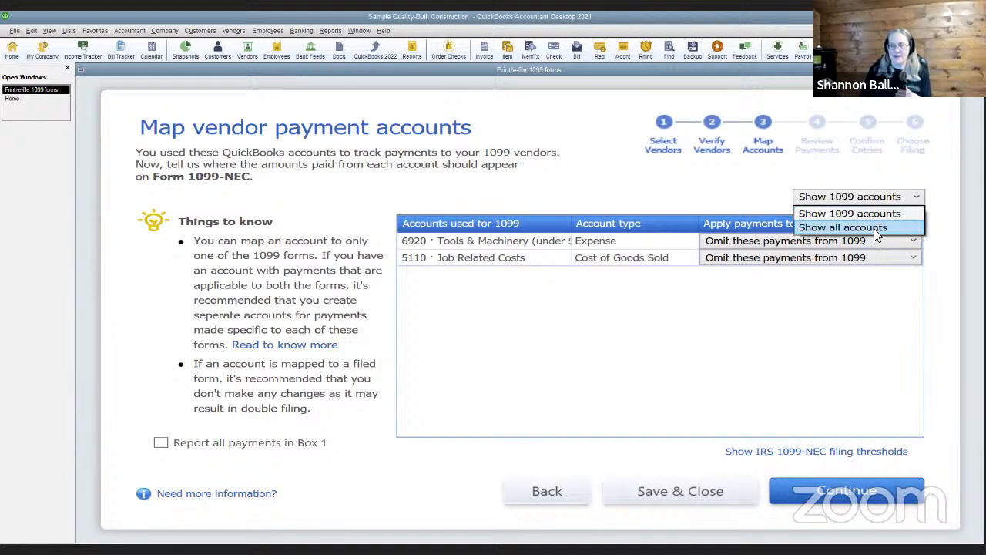
left_click(873, 228)
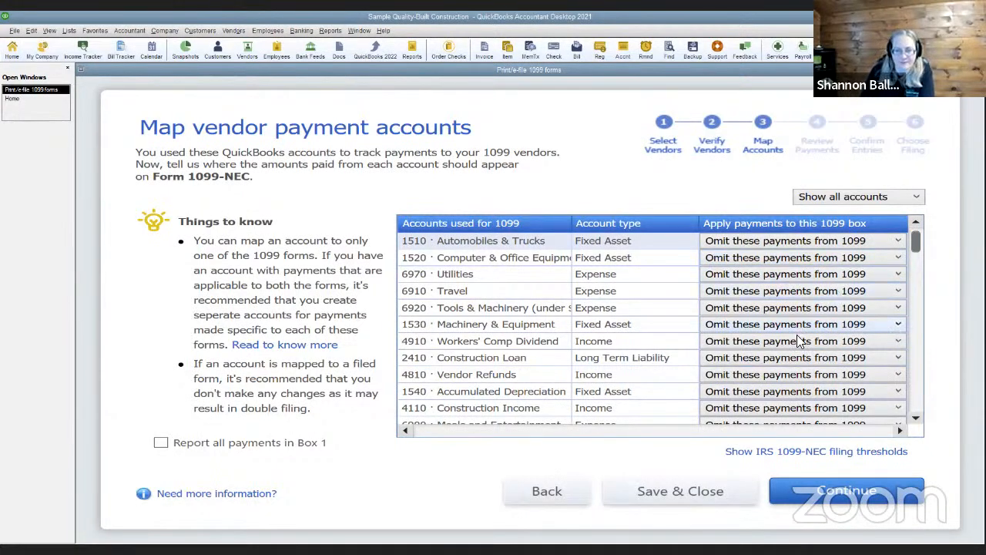
scroll(797, 340, "down", 2)
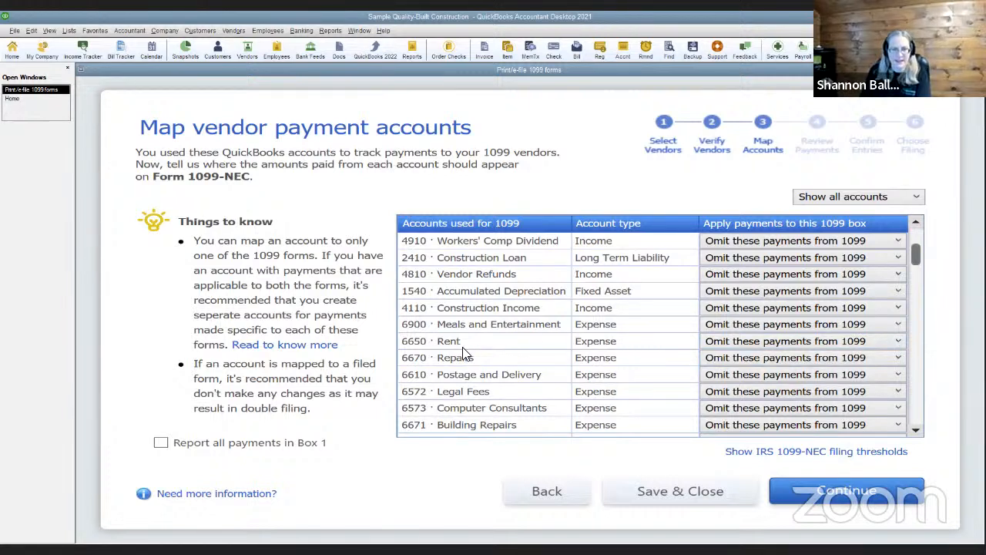
Map Repairs, Legal Fees and Computer Consultants to NEC Box 1: Nonemployee Compensation
left_click(892, 360)
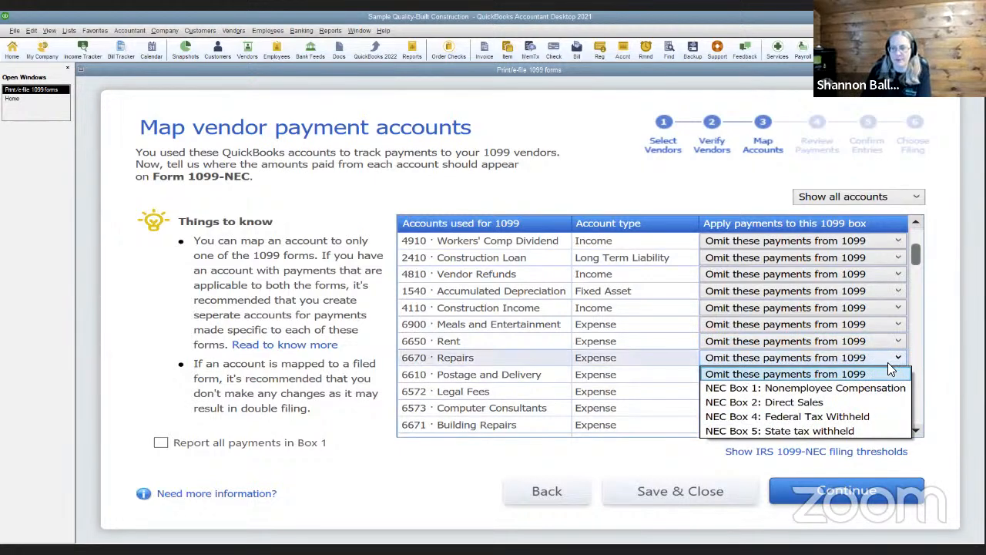
left_click(831, 389)
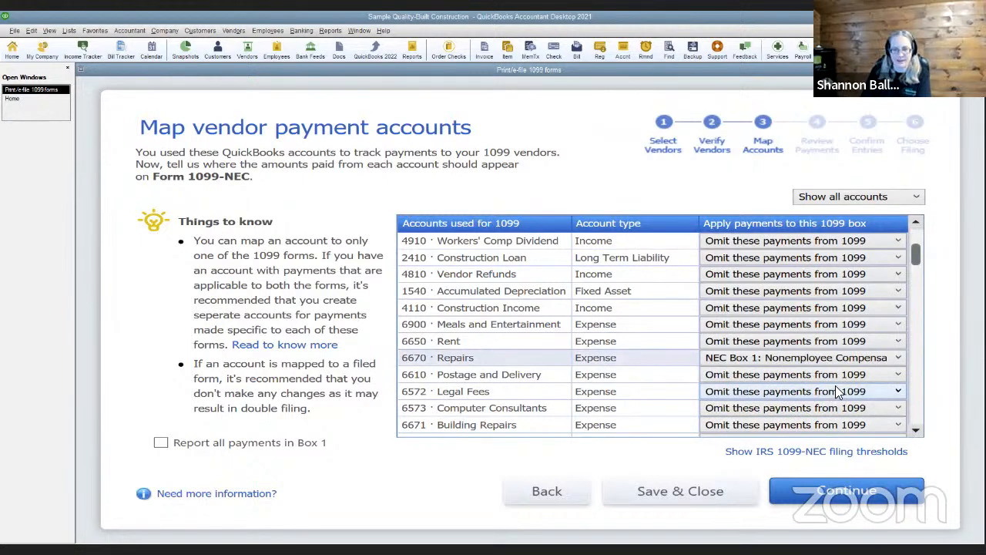
left_click(890, 393)
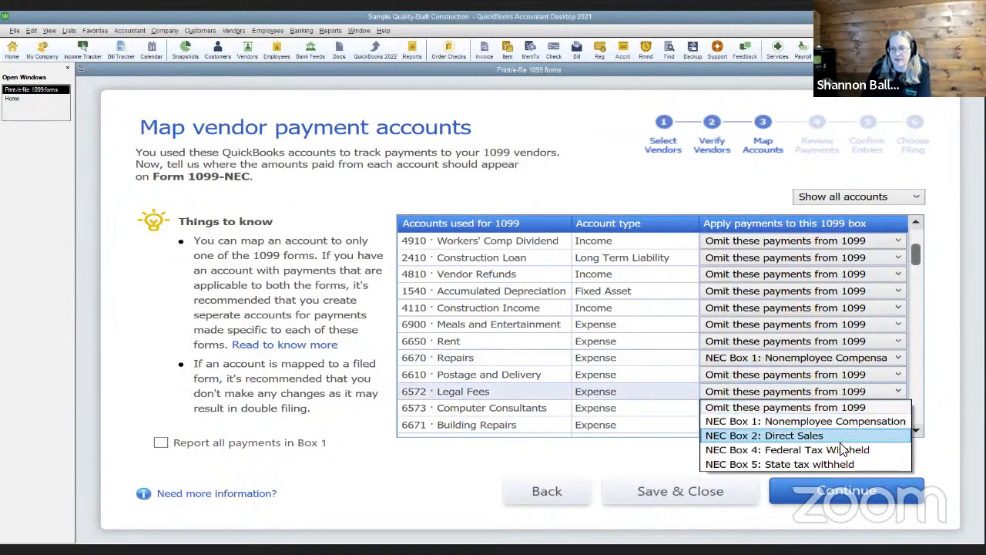
left_click(836, 422)
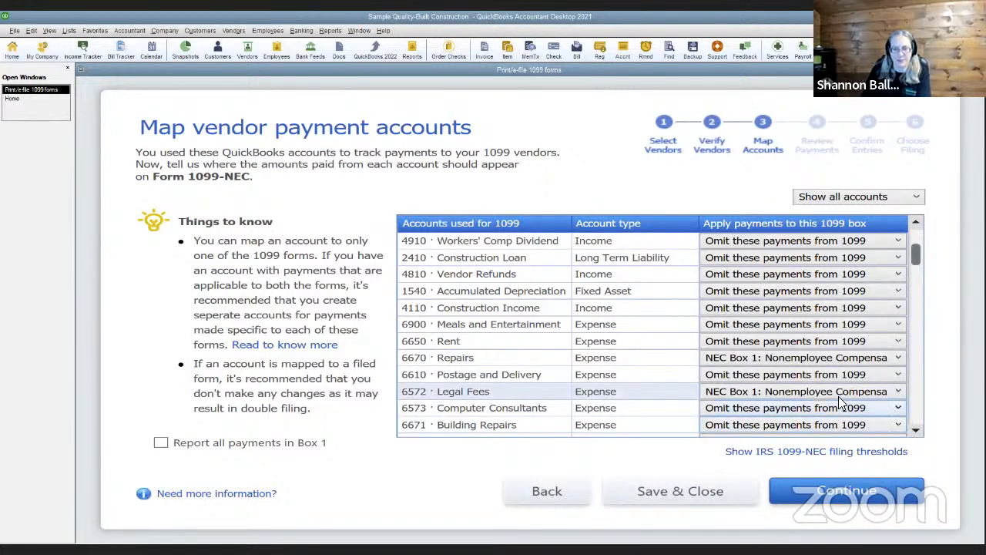
scroll(840, 385, "down", 3)
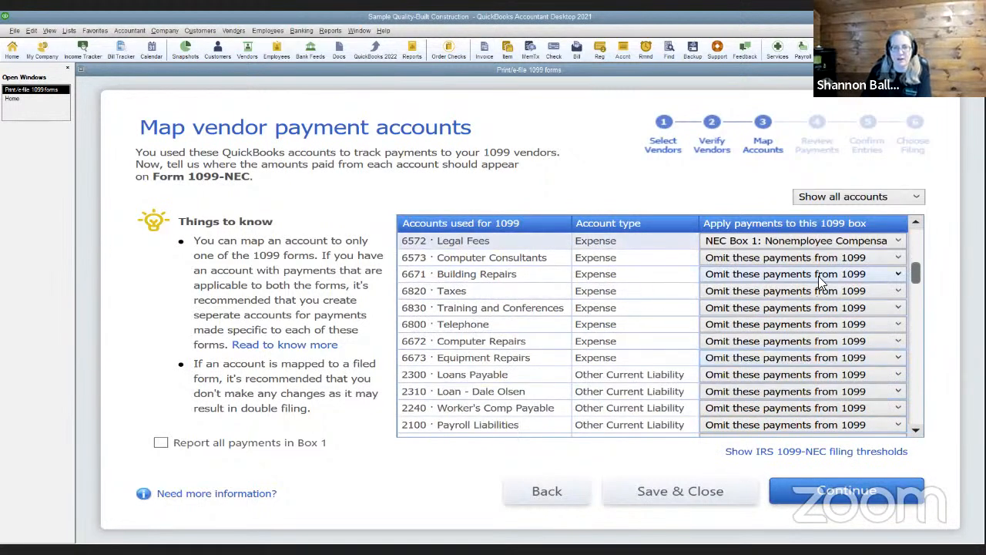
left_click(827, 262)
left_click(810, 285)
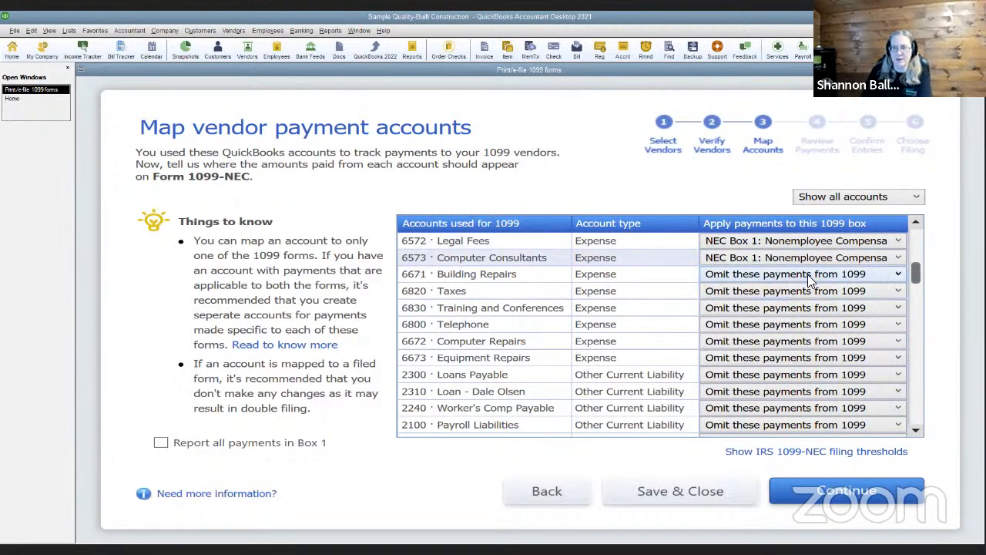
Map Building Repairs, Computer Repairs and Equipment Repairs to NEC Box 1, then continue
left_click(812, 278)
left_click(818, 305)
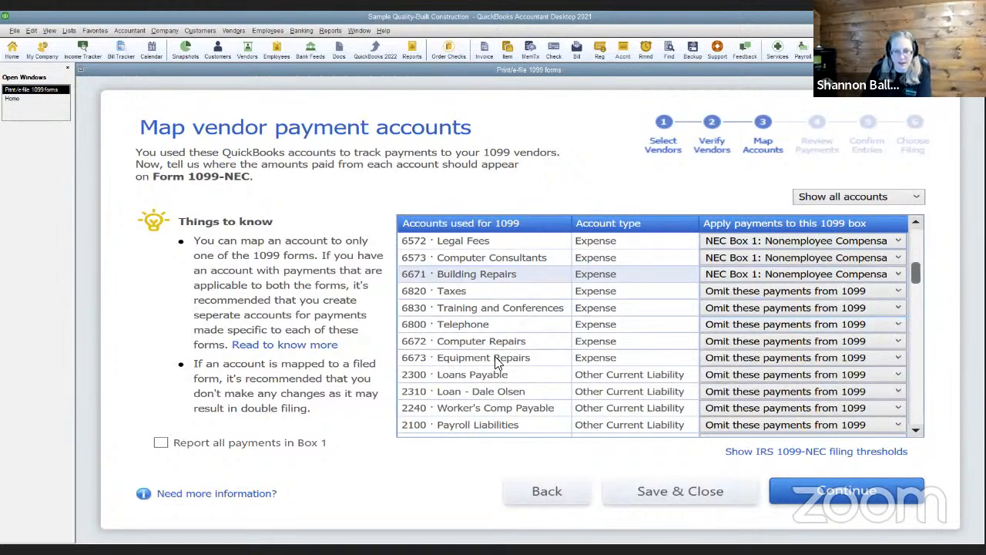
left_click(867, 341)
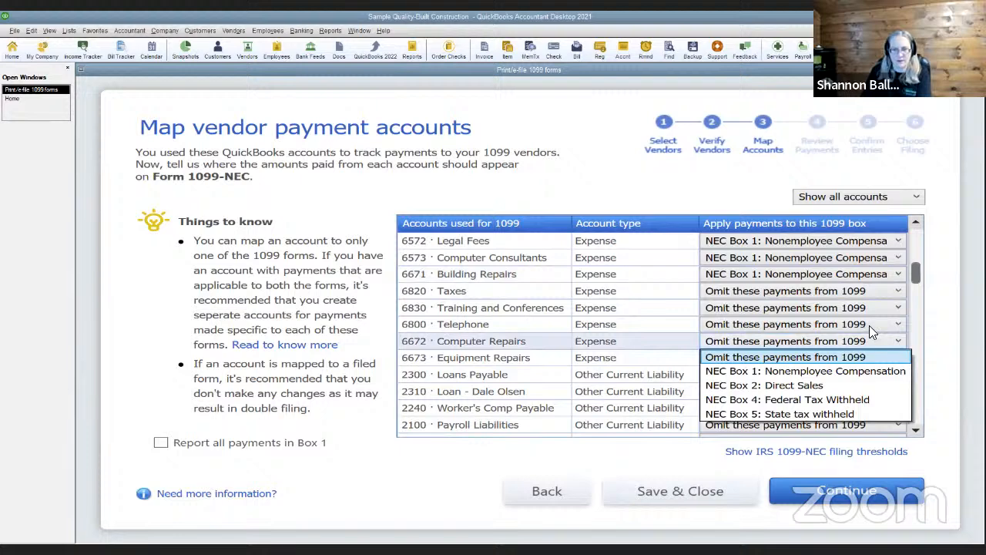
left_click(863, 370)
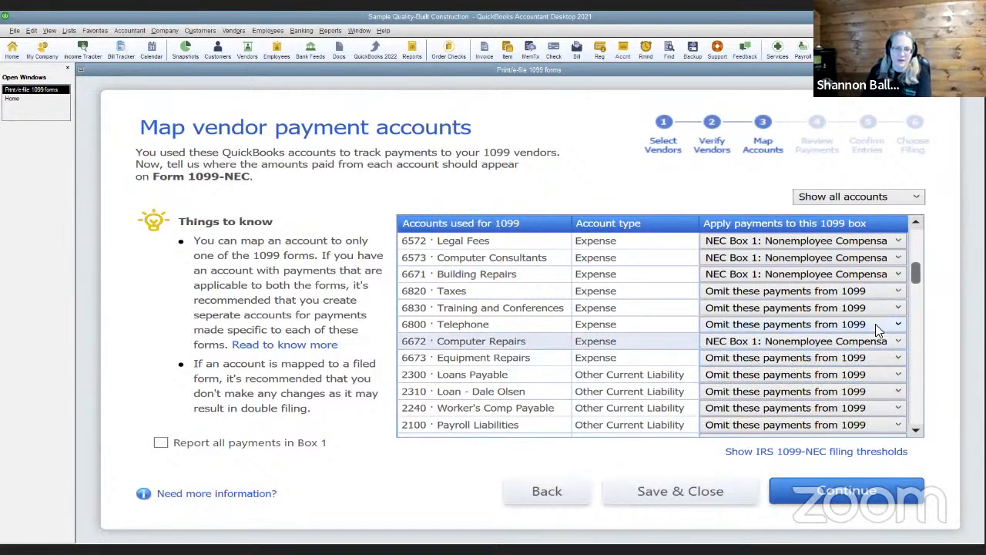
left_click(865, 359)
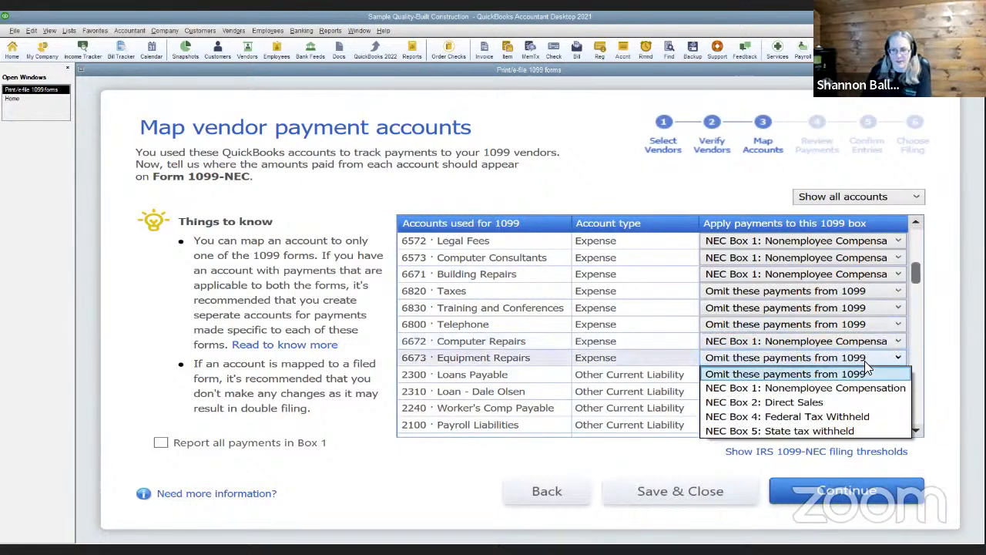
left_click(852, 389)
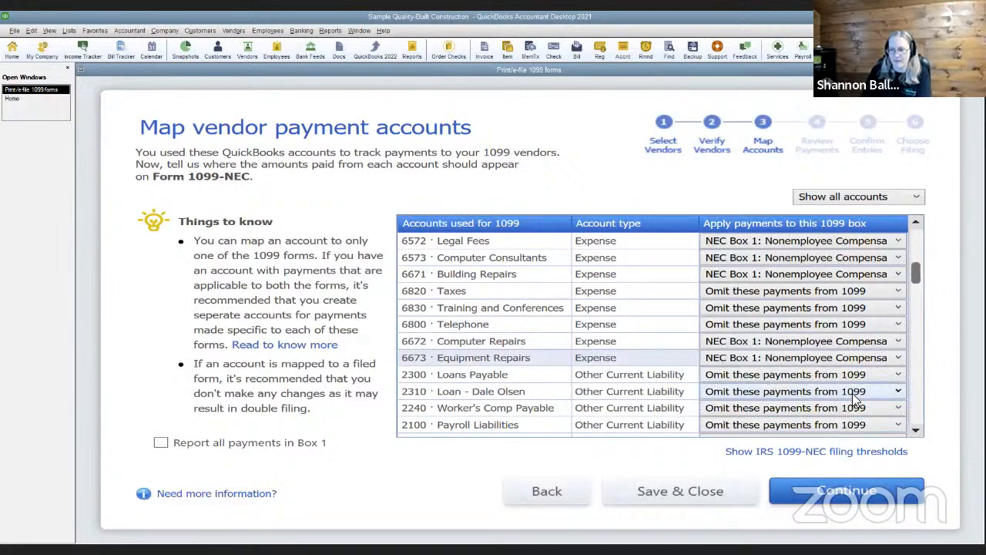
left_click(847, 493)
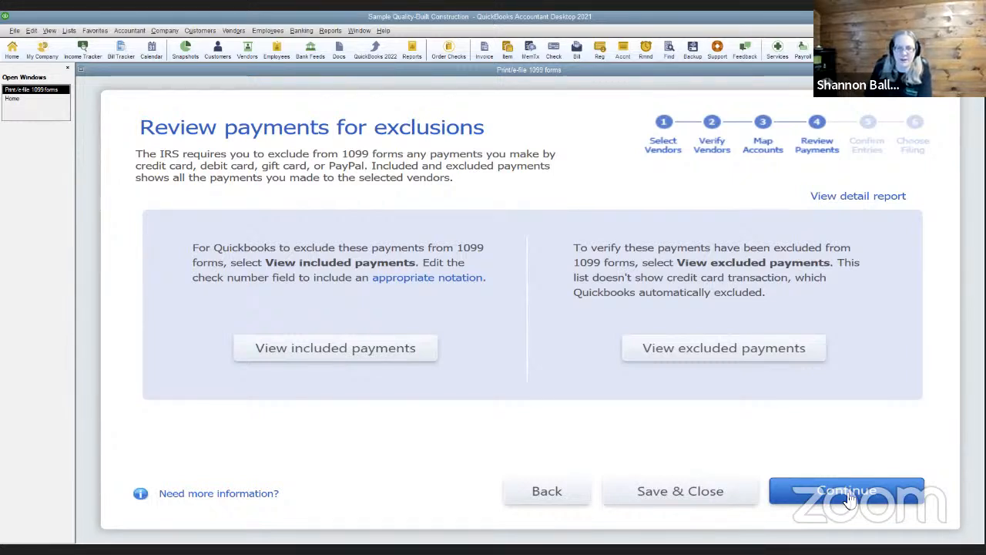
Review the included and excluded payment reports, then continue to the 47,533.00 confirmation summary
left_click(288, 353)
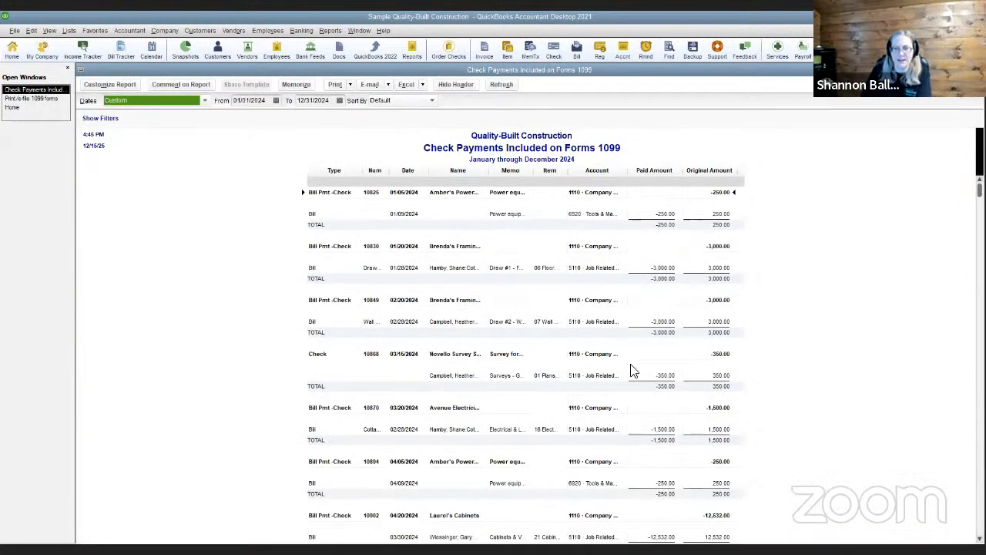
left_click(977, 70)
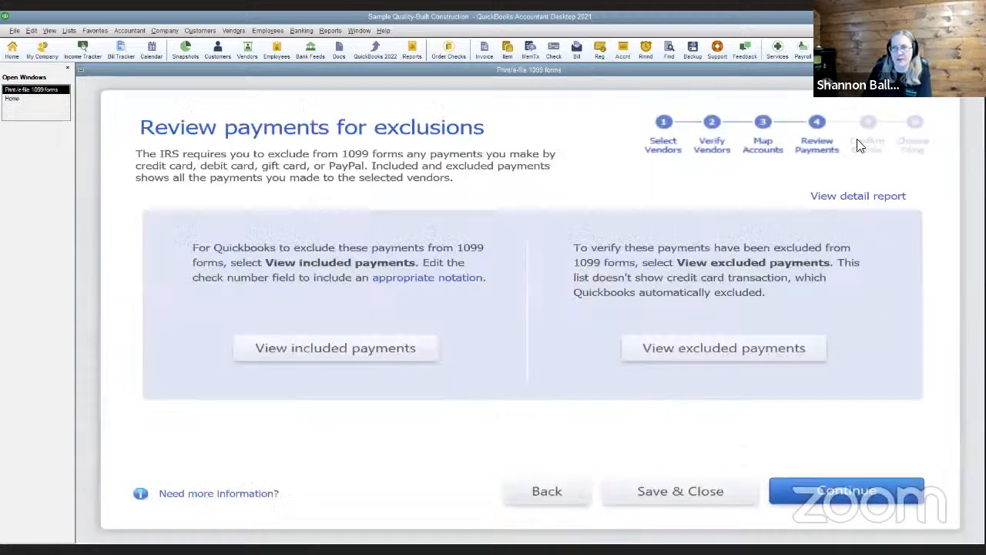
left_click(654, 352)
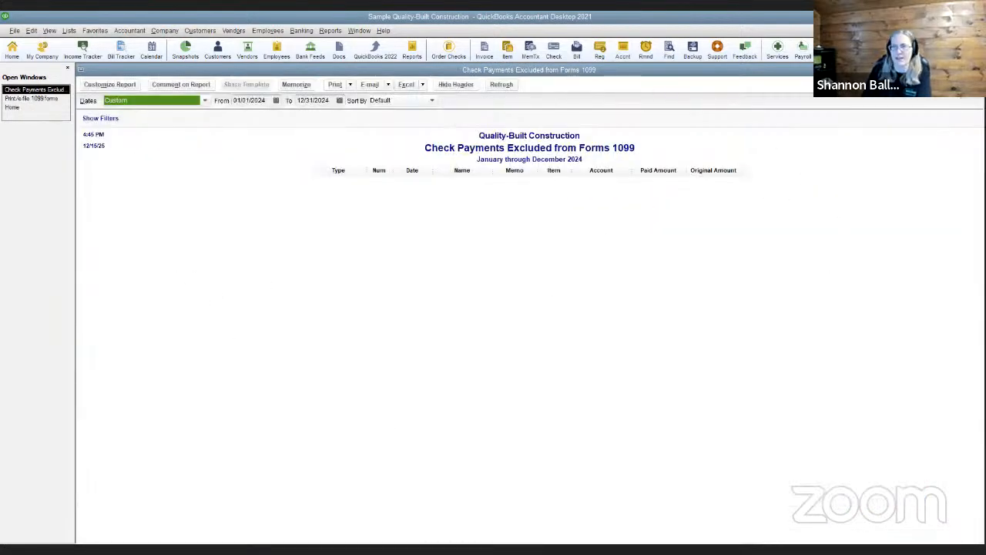
key("Escape")
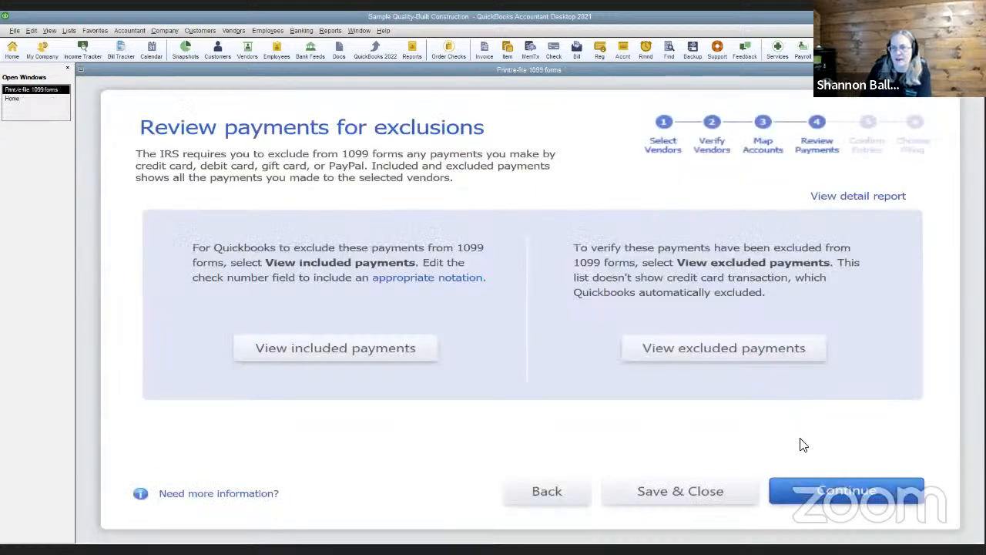
left_click(819, 495)
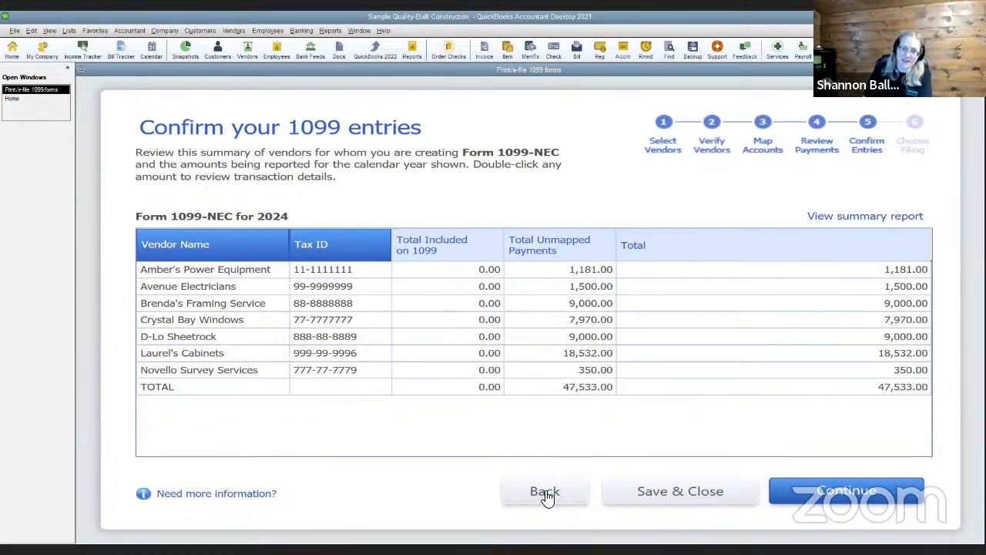
Go back to the account mapping step and filter the list to Show 1099 accounts
mouse_move(556, 243)
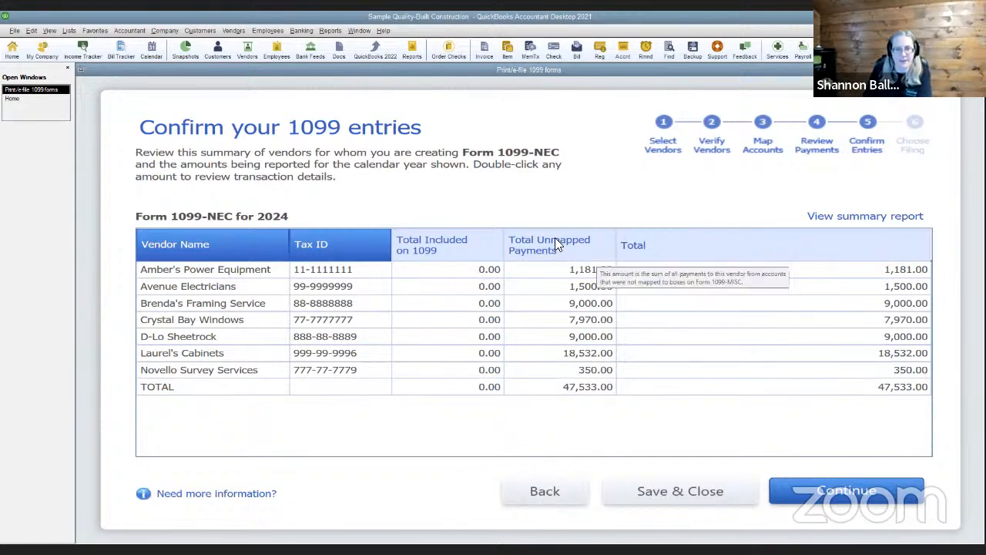
left_click(533, 493)
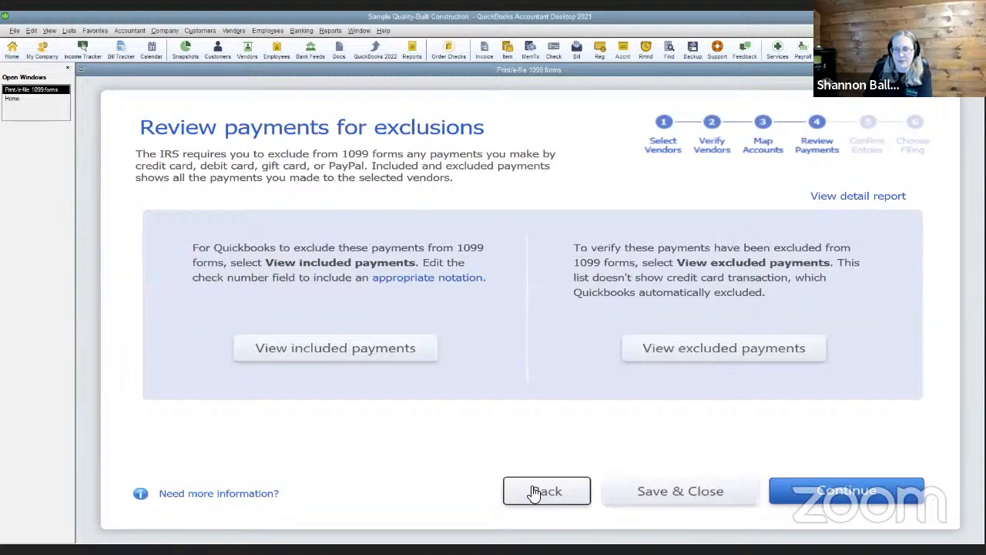
left_click(533, 493)
left_click(840, 197)
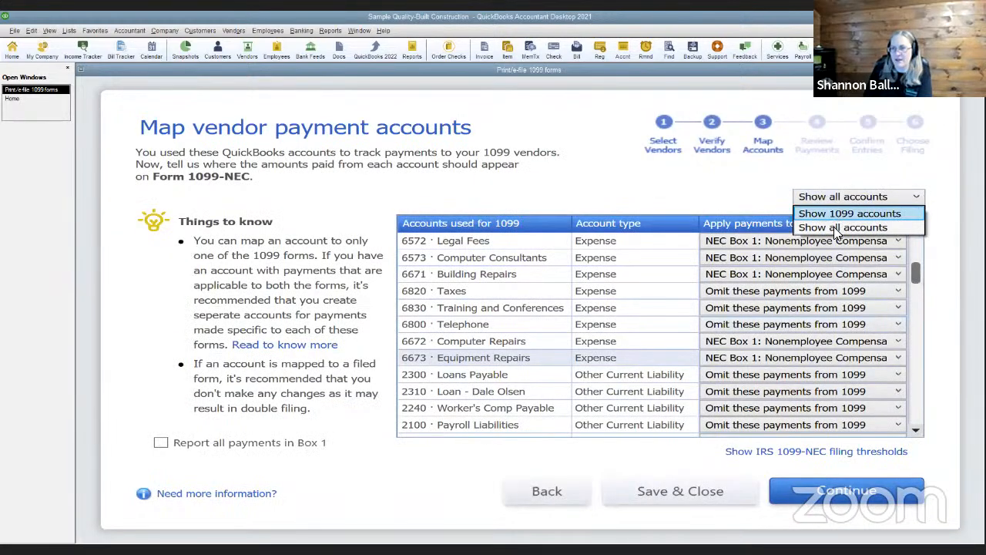
left_click(838, 229)
left_click(832, 198)
left_click(833, 211)
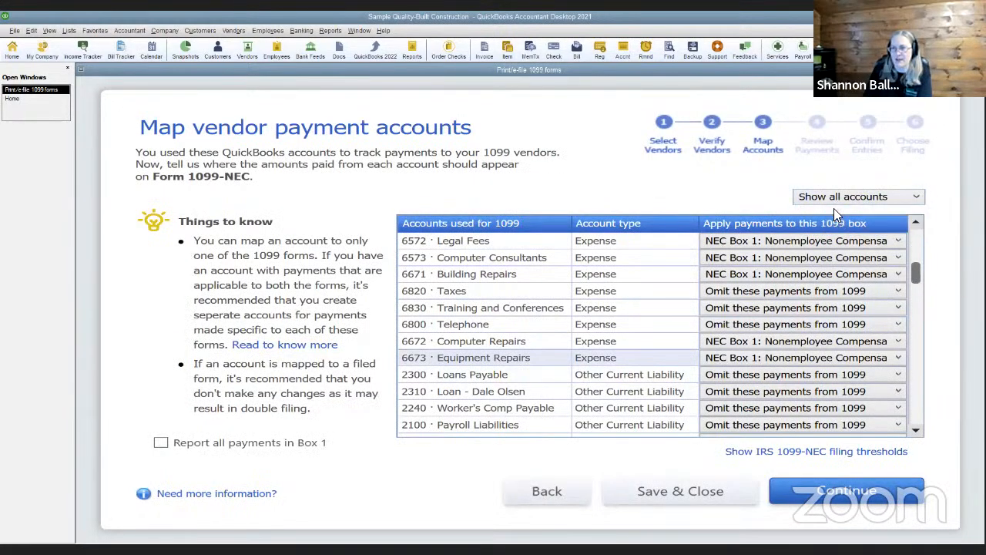
Map accounts 6920 and 5110 Job Related Costs to NEC Box 1, then Save & Close
left_click(847, 242)
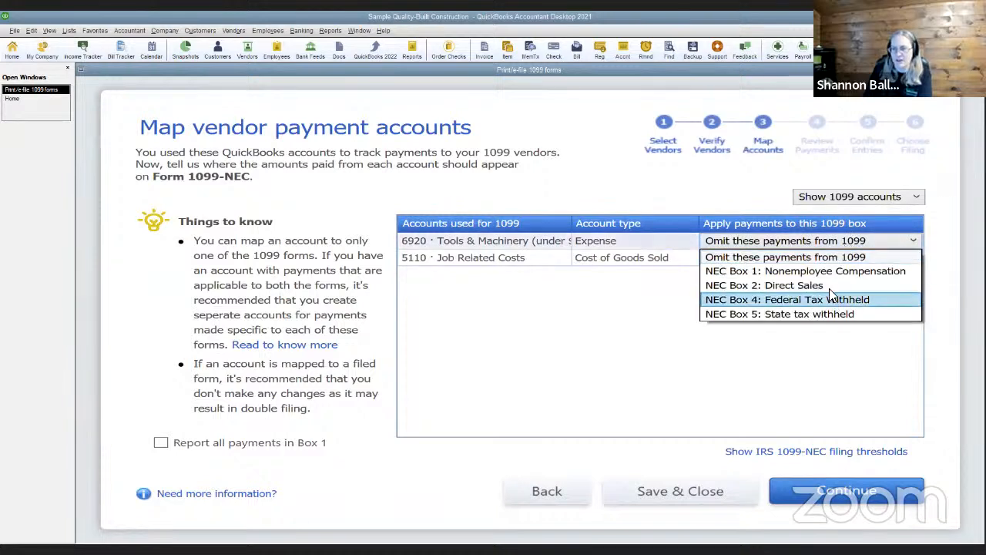
left_click(825, 272)
left_click(821, 257)
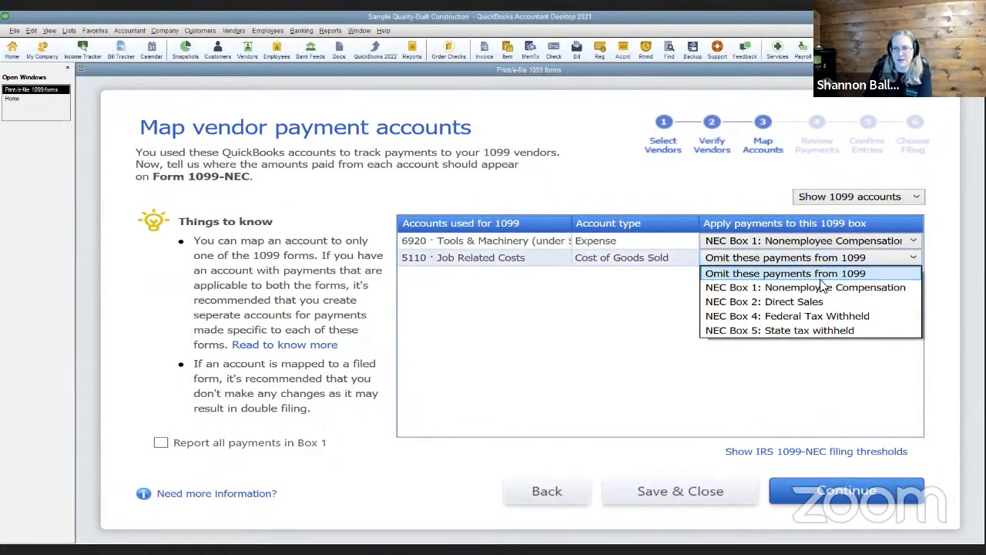
left_click(823, 287)
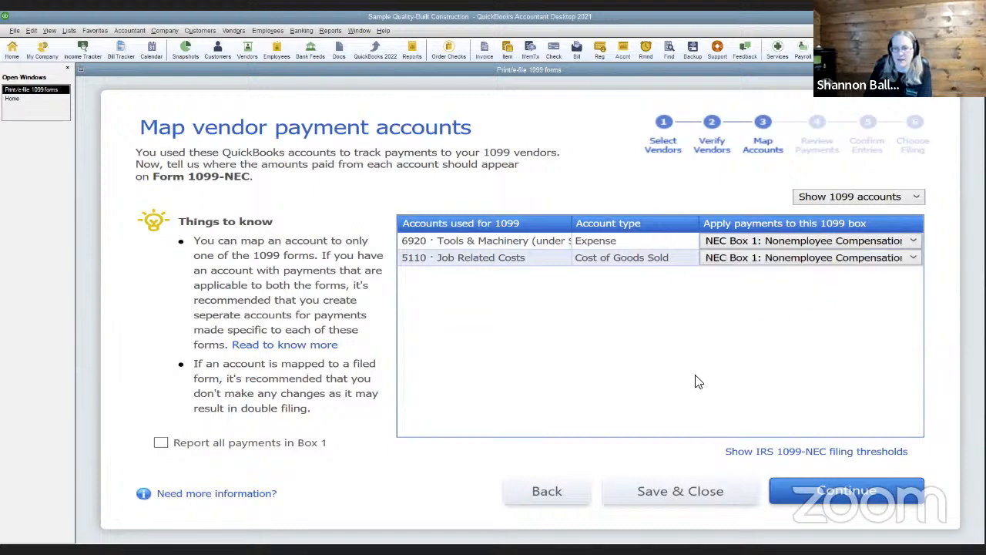
left_click(824, 492)
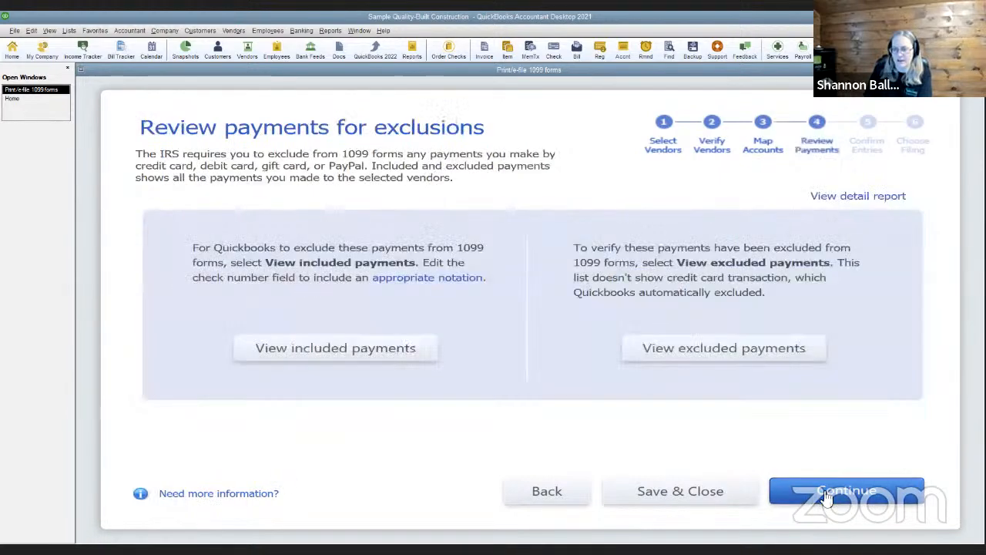
left_click(826, 493)
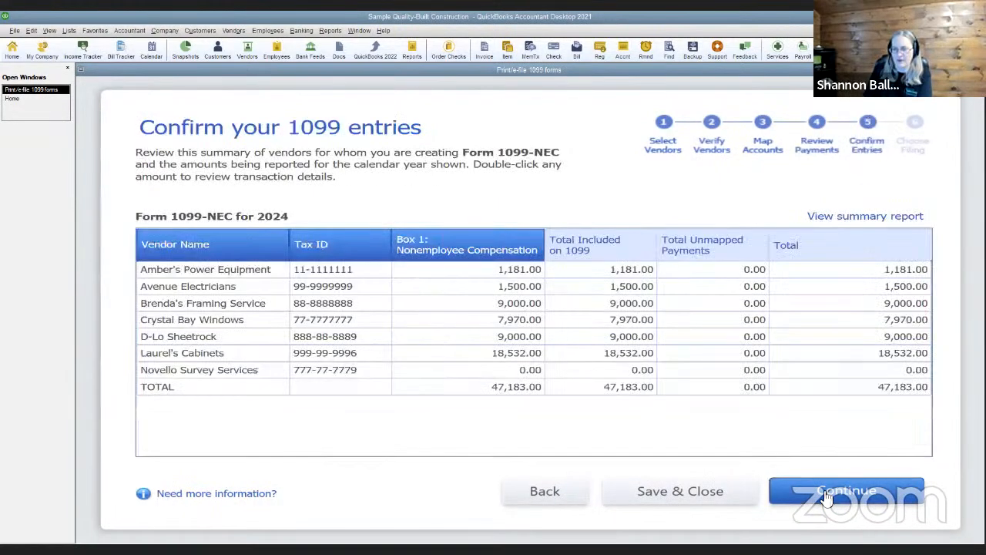
left_click(826, 495)
left_click(825, 495)
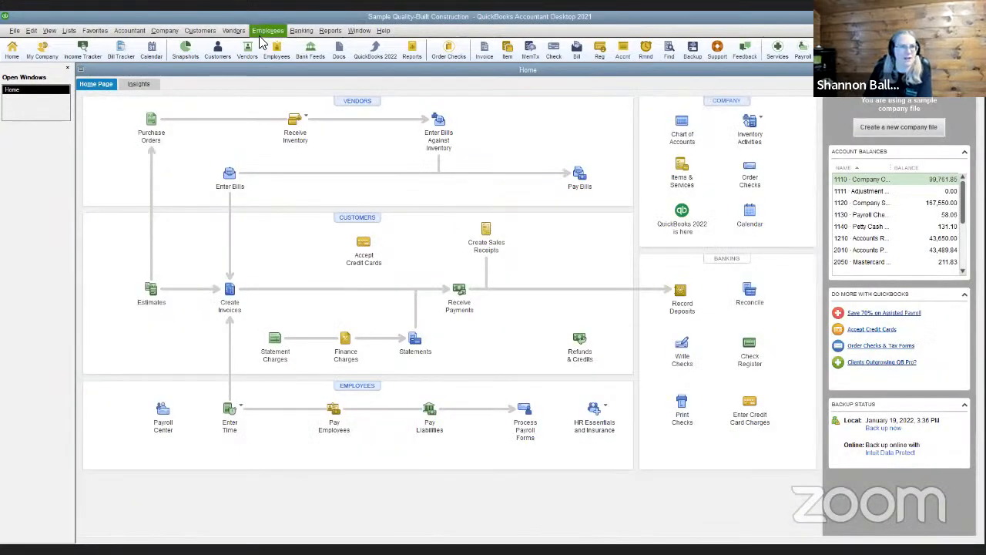
Reopen Print/E-file 1099 Forms, confirm with Yes, and start Form 1099-NEC preparation
left_click(233, 31)
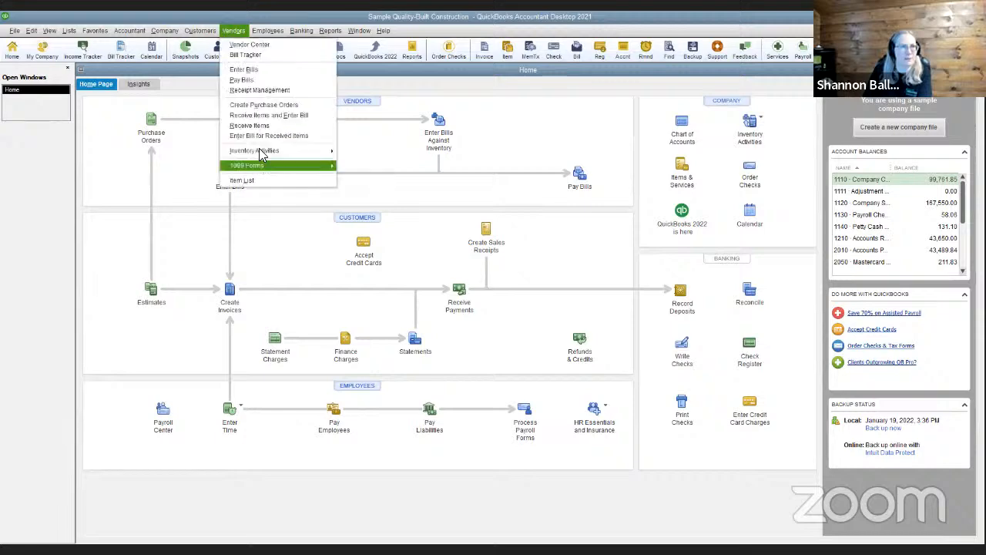
mouse_move(328, 165)
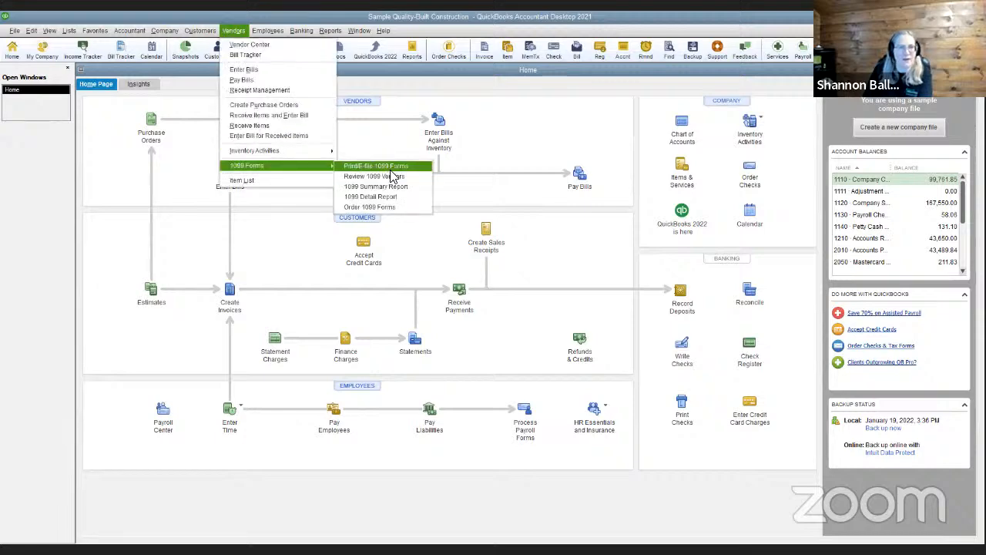
left_click(388, 167)
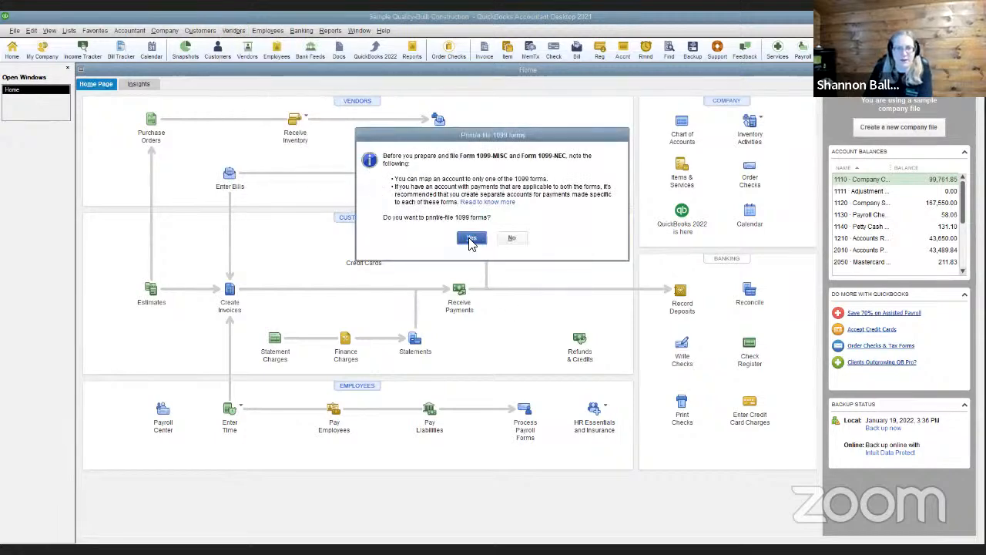
left_click(467, 237)
left_click(206, 428)
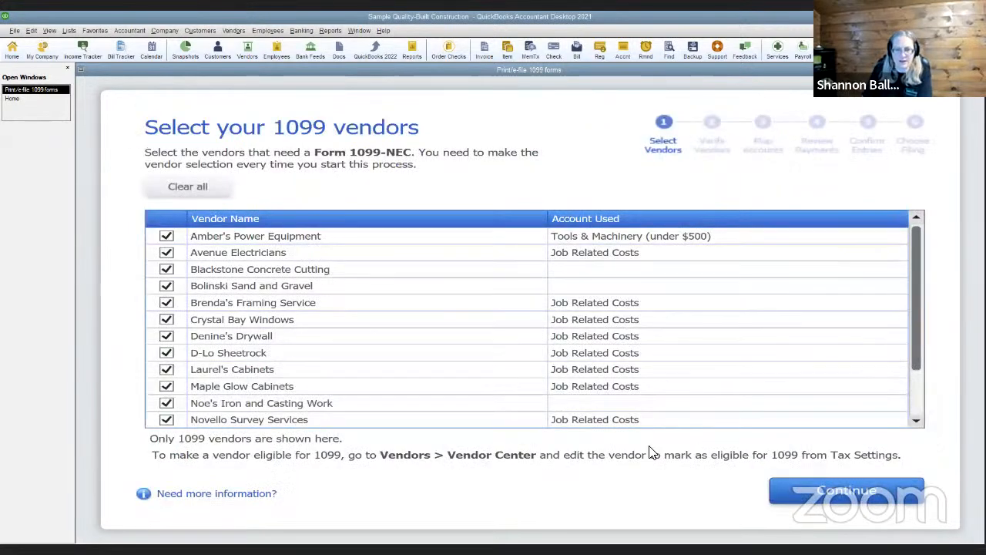
Continue through vendors, vendor info and account mapping to the 47,183.00 confirmation
left_click(836, 497)
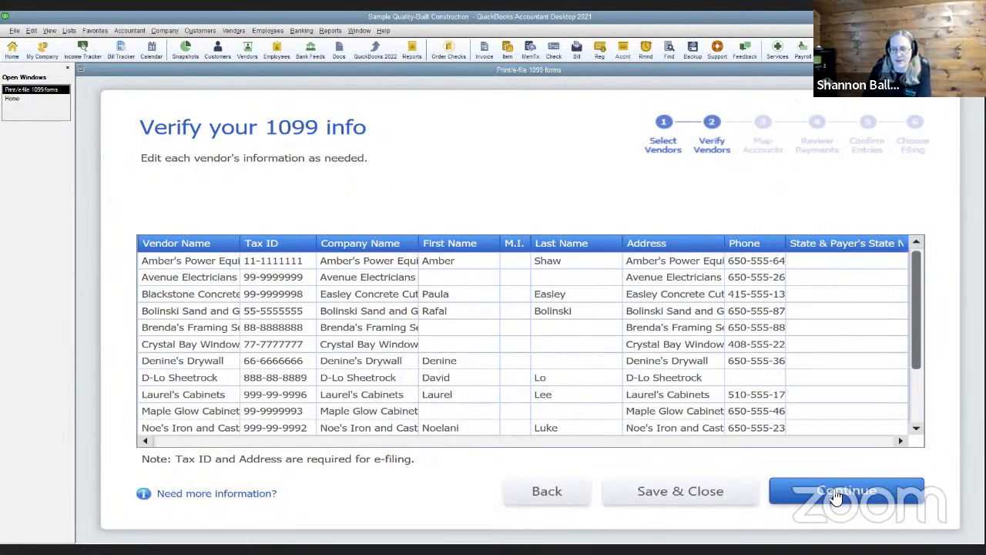
left_click(836, 497)
left_click(836, 497)
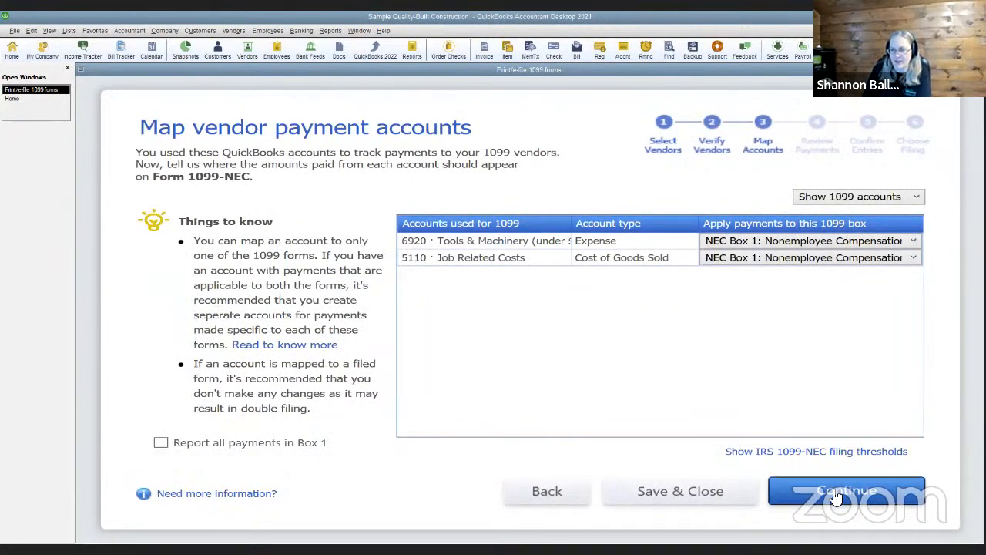
left_click(834, 497)
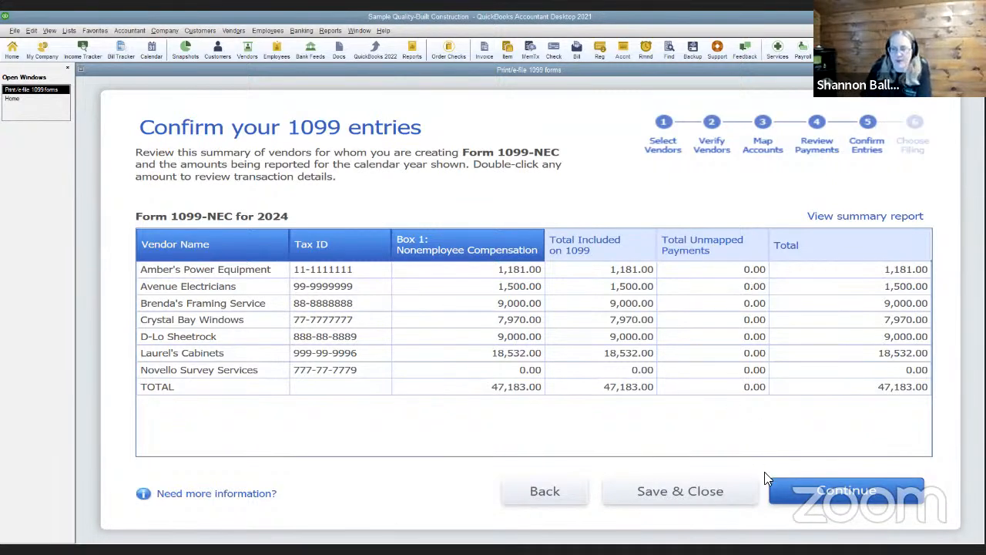
Accept the 47,183.00 Box 1 entries for seven vendors and proceed to filing method
left_click(875, 501)
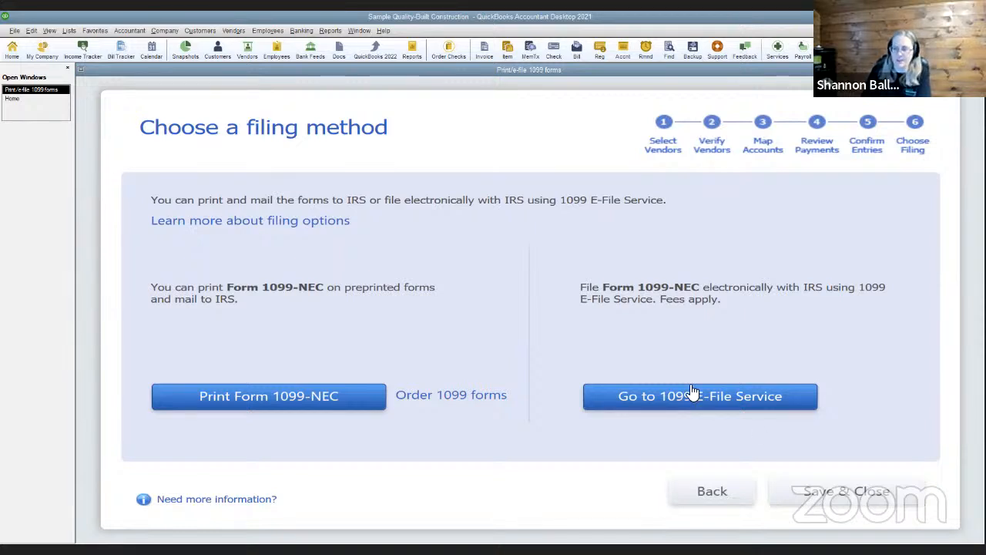
Save & Close the 1099-NEC wizard from the Choose a filing method page
left_click(808, 493)
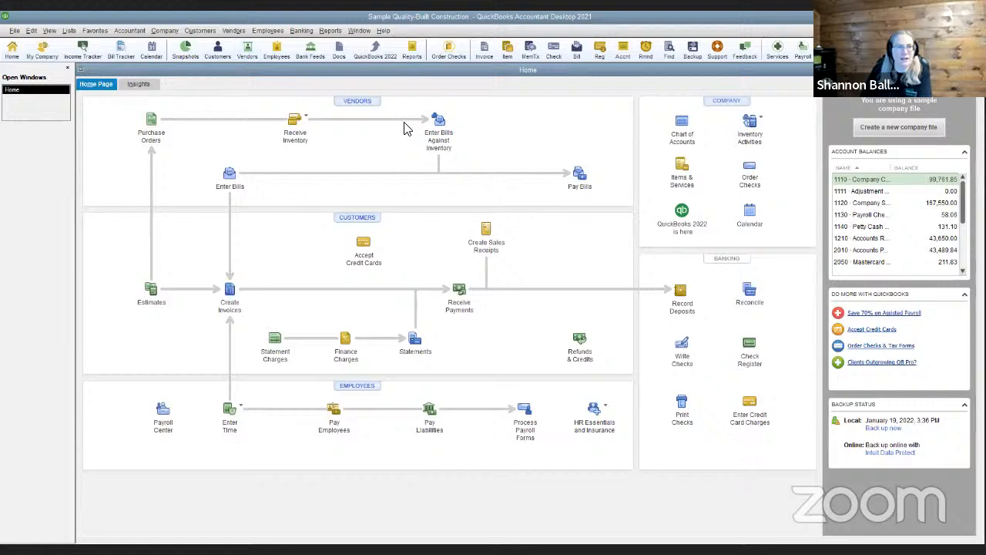
Open the 1099 Summary Report filtered to All vendors and All allowed accounts
left_click(233, 30)
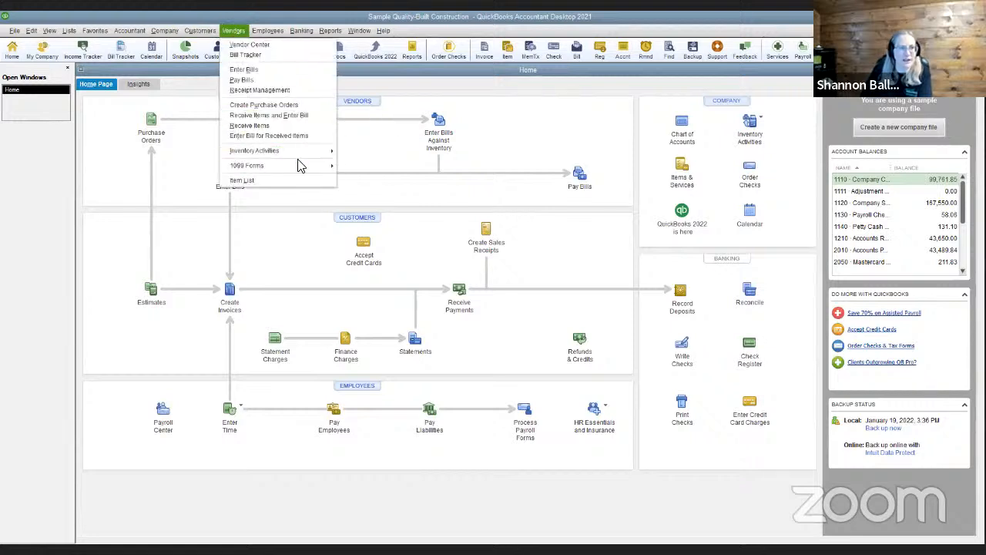
mouse_move(301, 164)
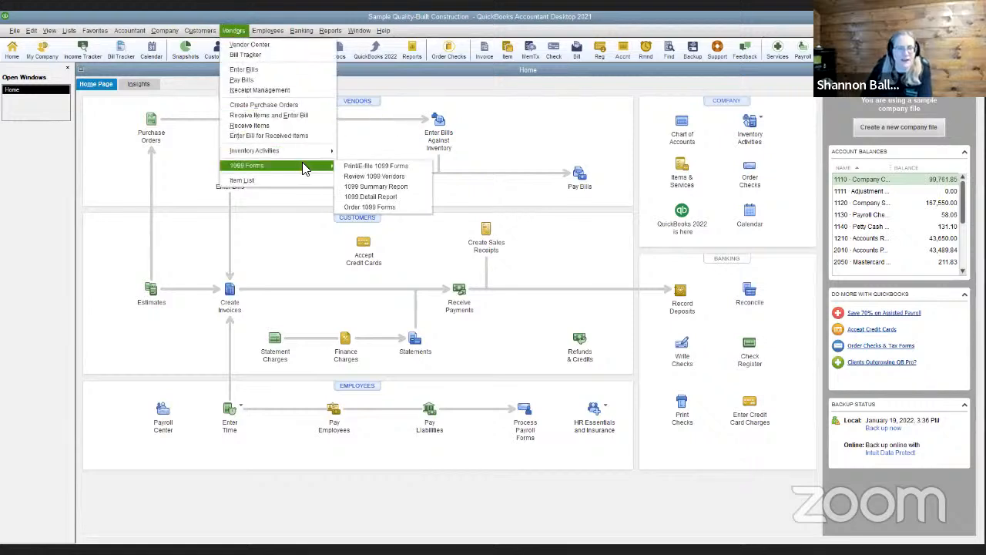
left_click(385, 192)
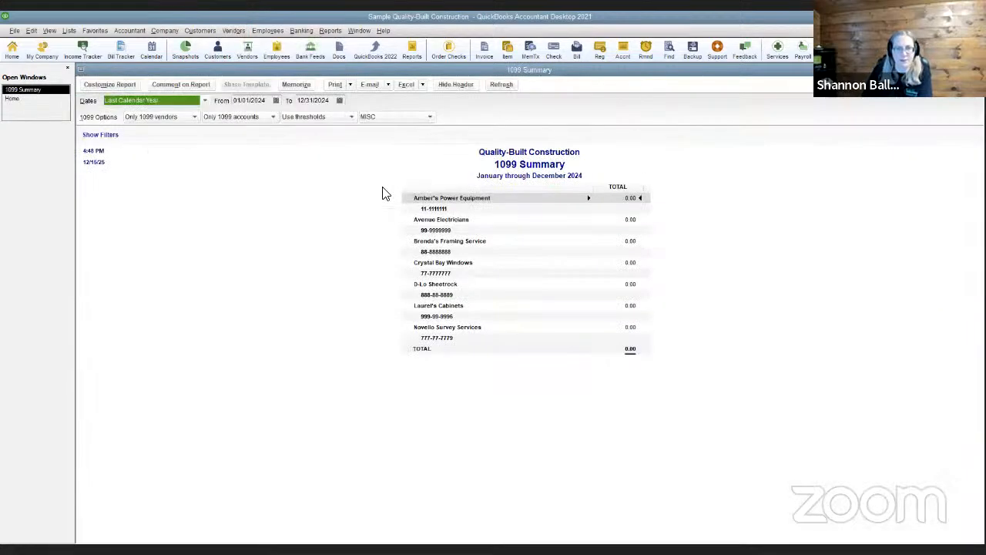
left_click(174, 119)
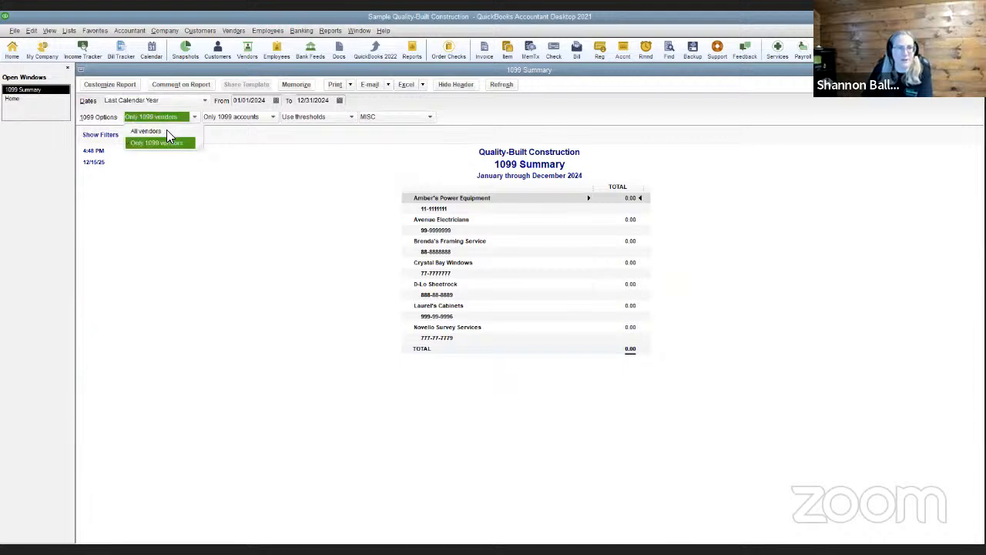
left_click(247, 118)
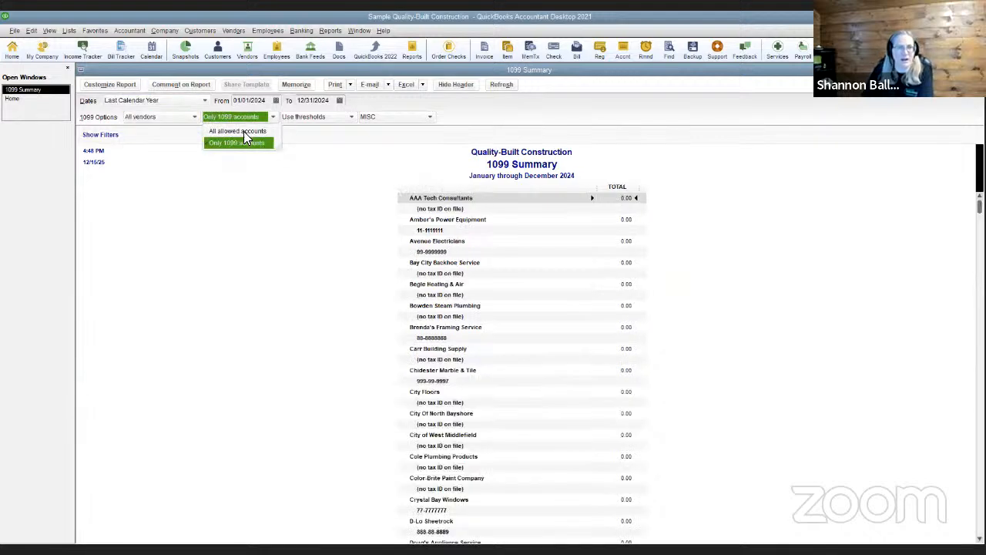
left_click(244, 131)
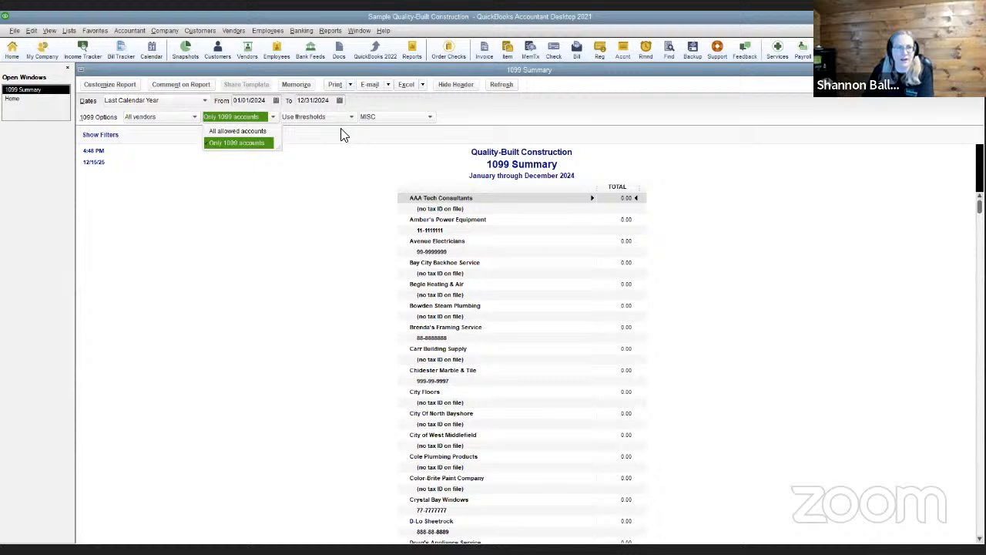
Toggle the report's form filter to NEC and back to MISC
left_click(395, 120)
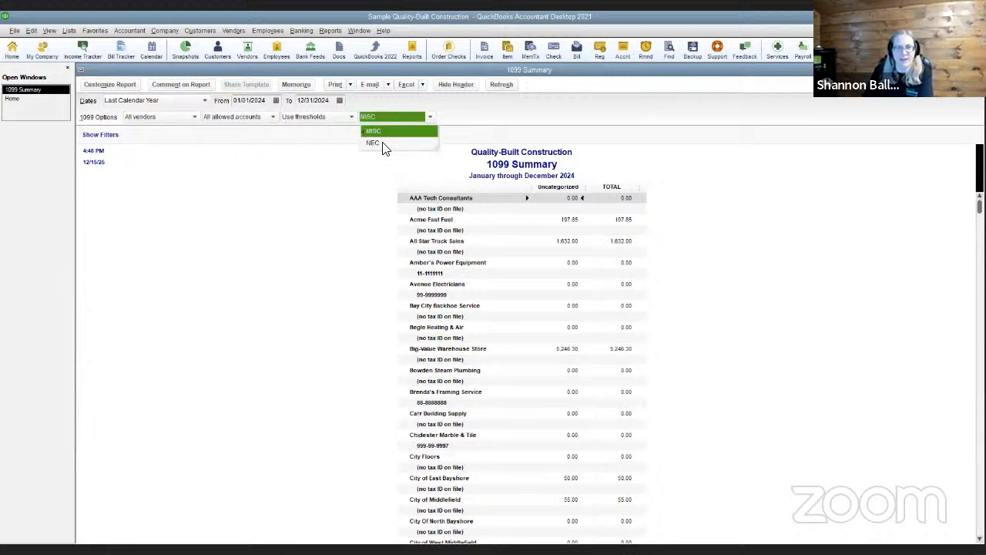
left_click(383, 144)
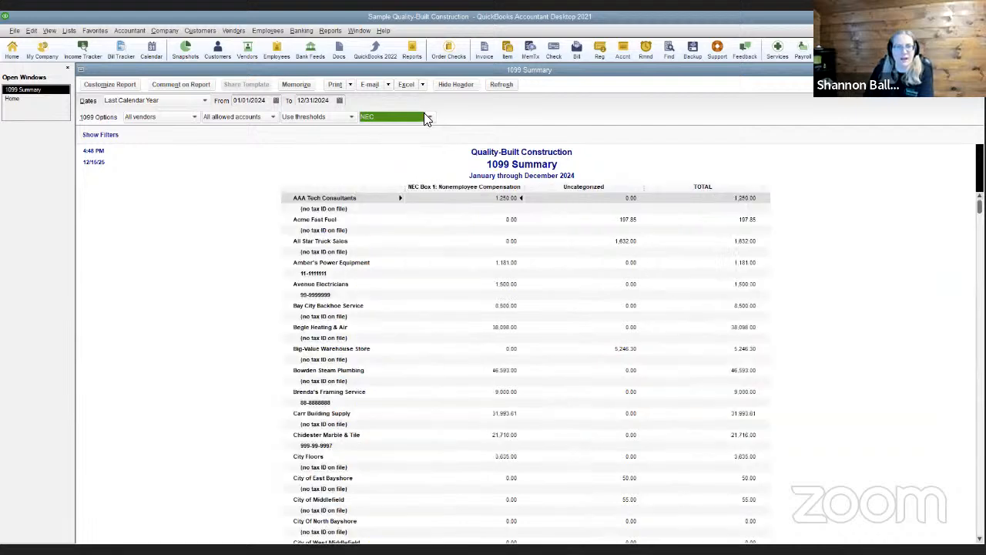
left_click(425, 115)
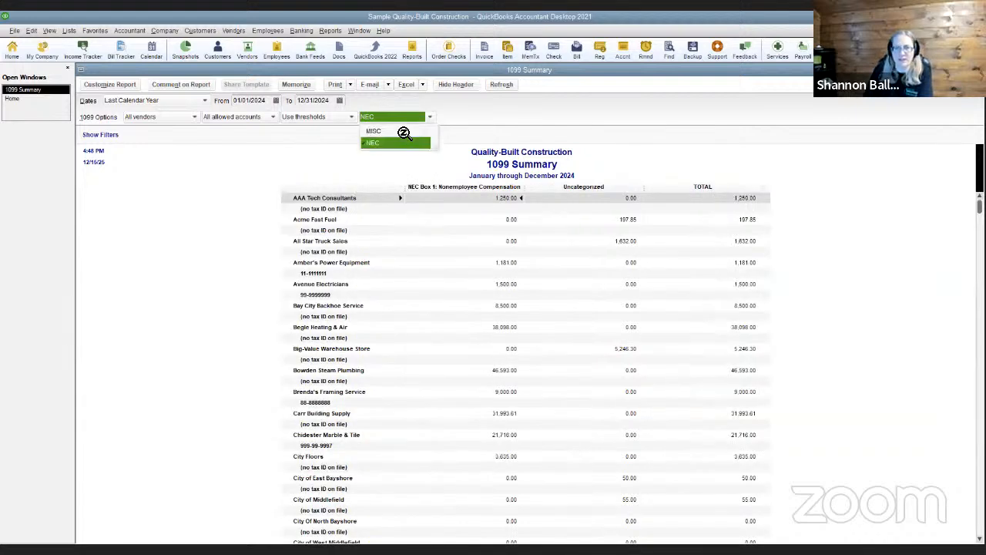
left_click(402, 131)
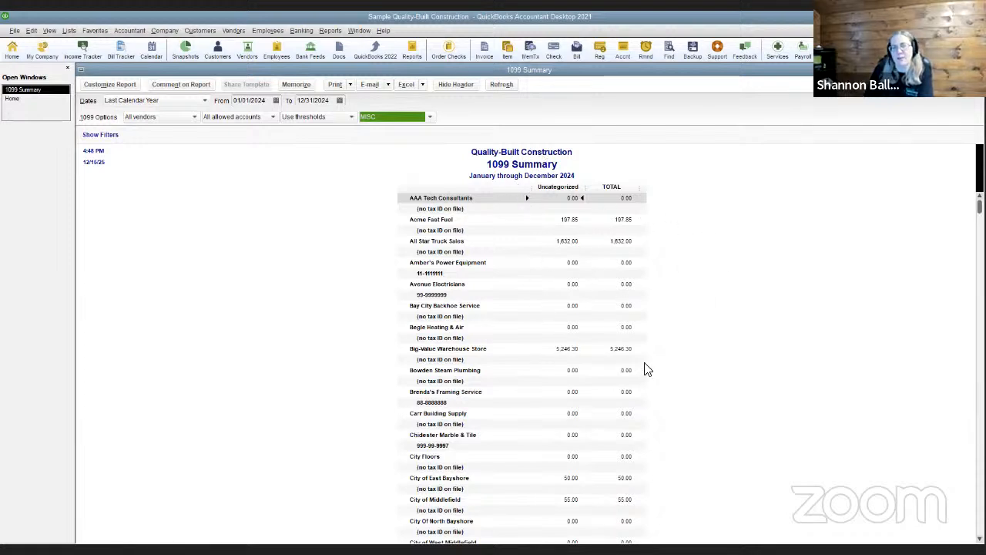
left_click(430, 119)
Switch the summary to NEC and review Box 1 totals, e.g. Bowden Steam Plumbing at 46,593.00
left_click(406, 143)
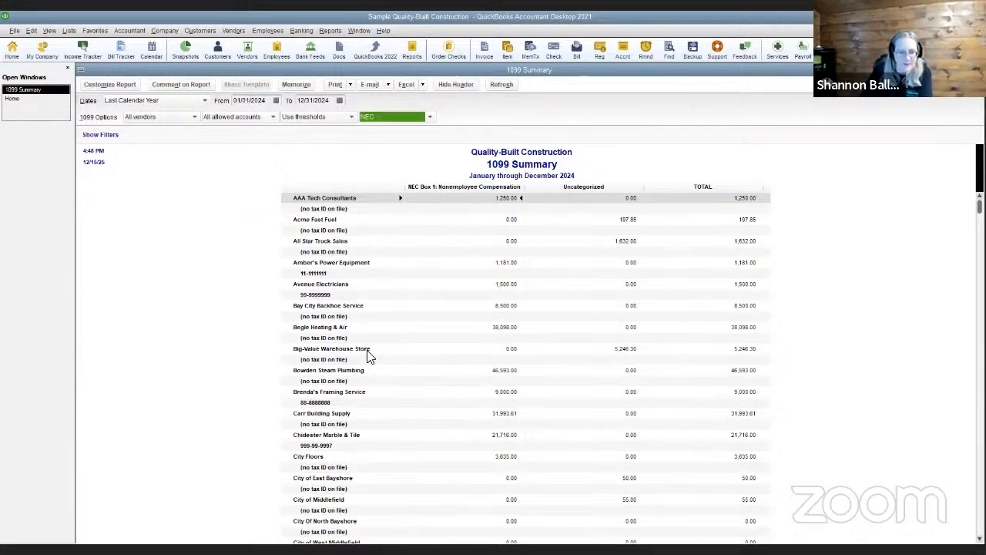
scroll(458, 379, "down", 2)
scroll(457, 379, "down", 9)
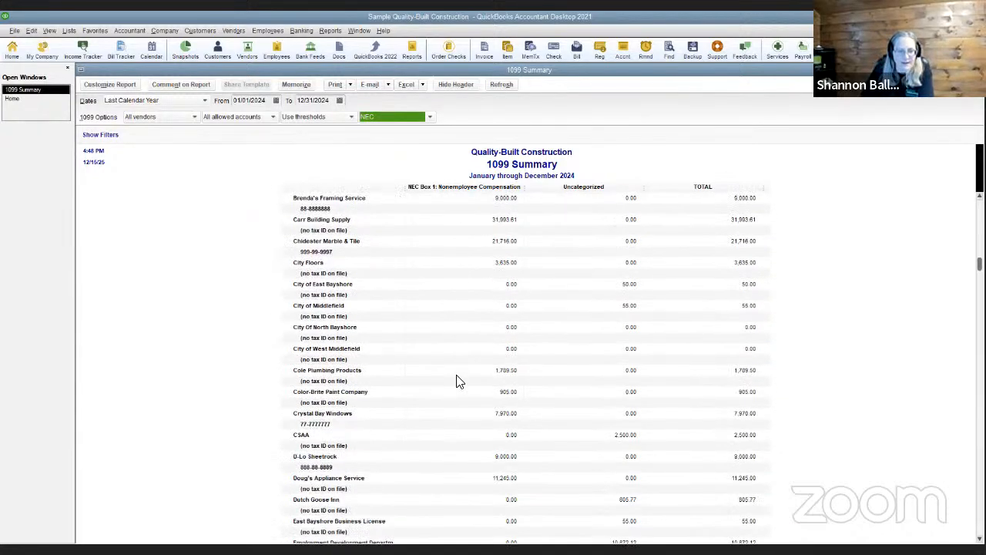
scroll(476, 403, "down", 5)
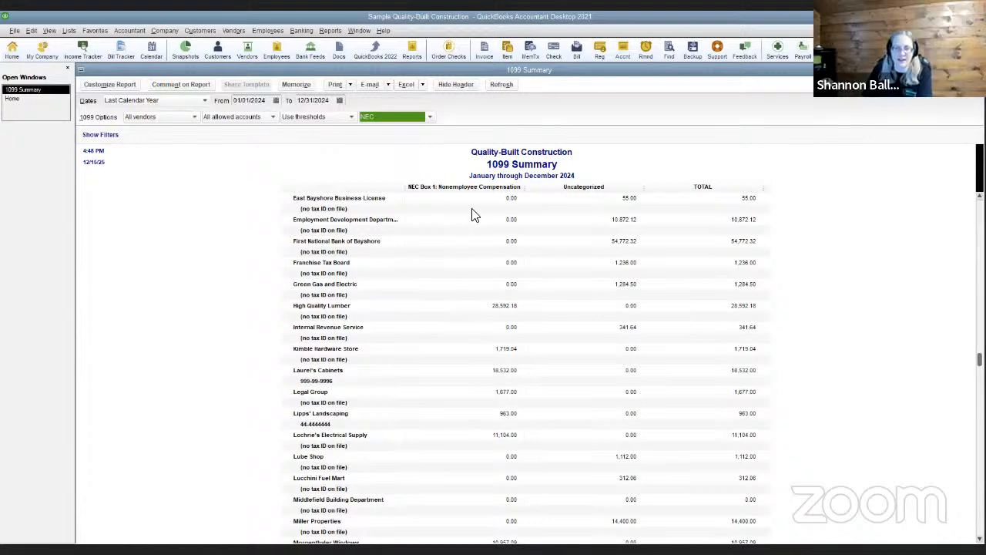
scroll(583, 369, "up", 7)
scroll(584, 373, "up", 9)
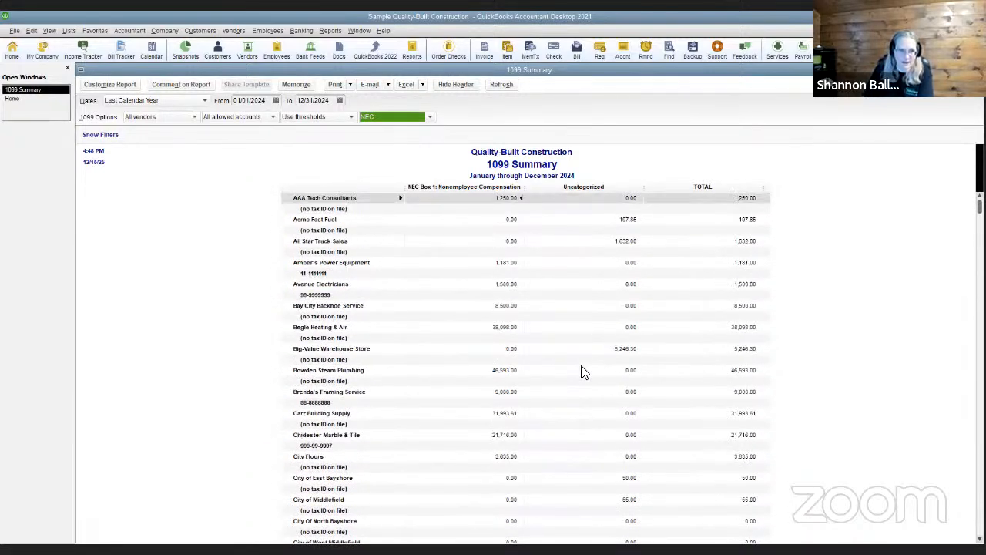
Start Print/E-file 1099 Forms, confirm Yes, and begin Form 1099-MISC to review the vendor checklist
left_click(234, 31)
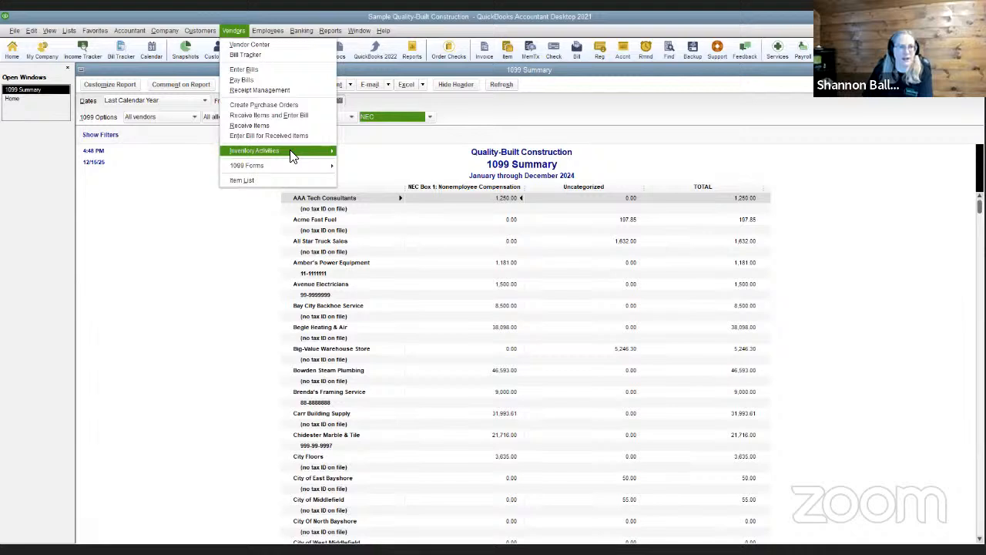
mouse_move(316, 165)
left_click(375, 167)
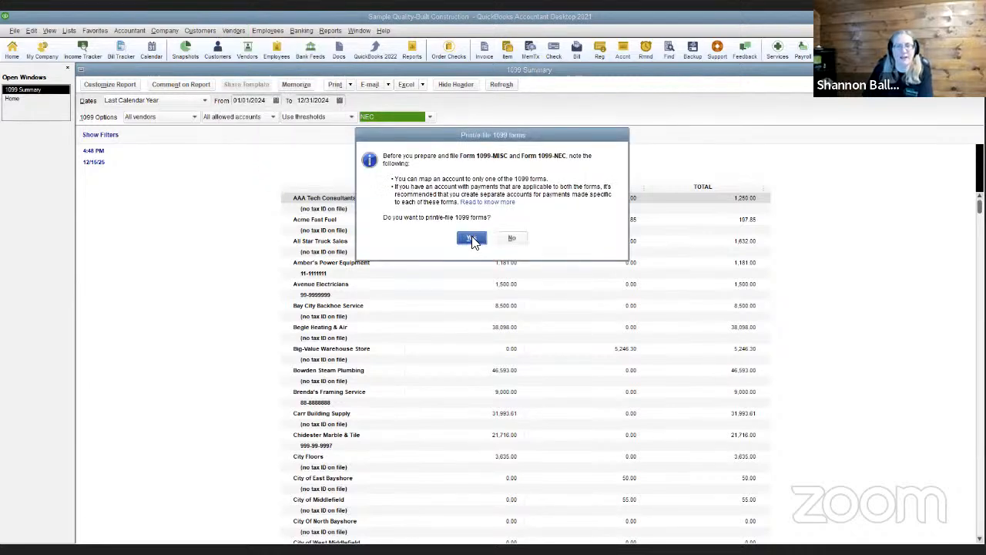
left_click(473, 240)
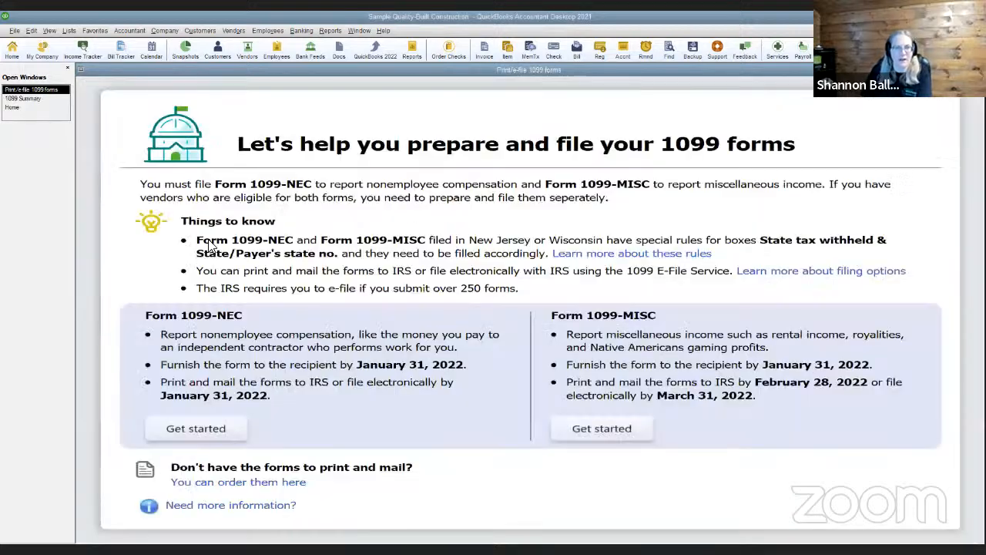
left_click(610, 434)
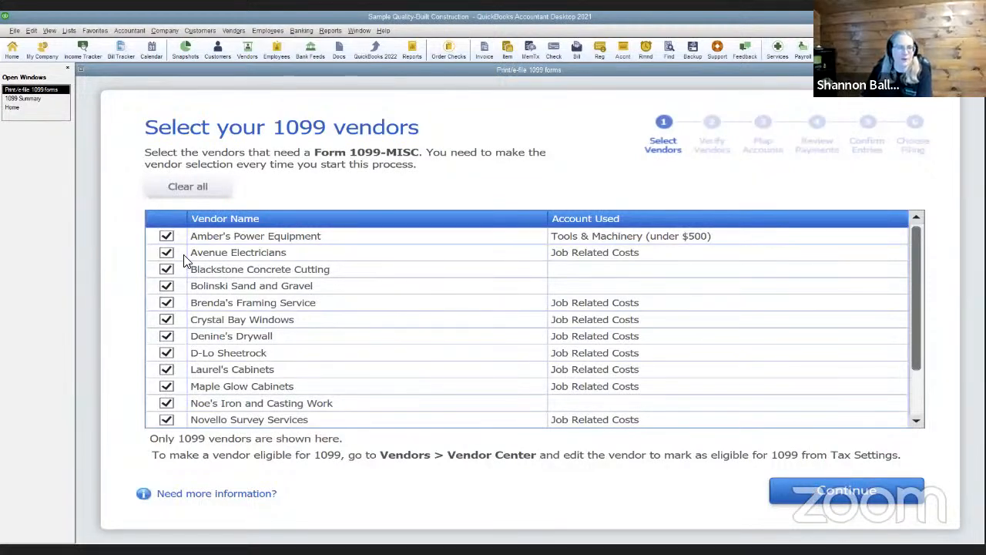
scroll(220, 323, "down", 1)
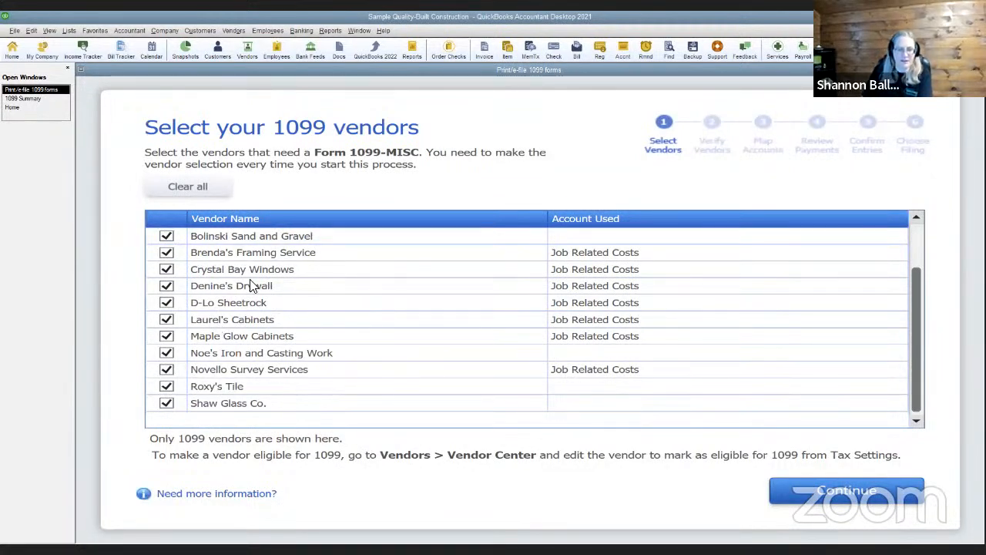
scroll(262, 306, "up", 1)
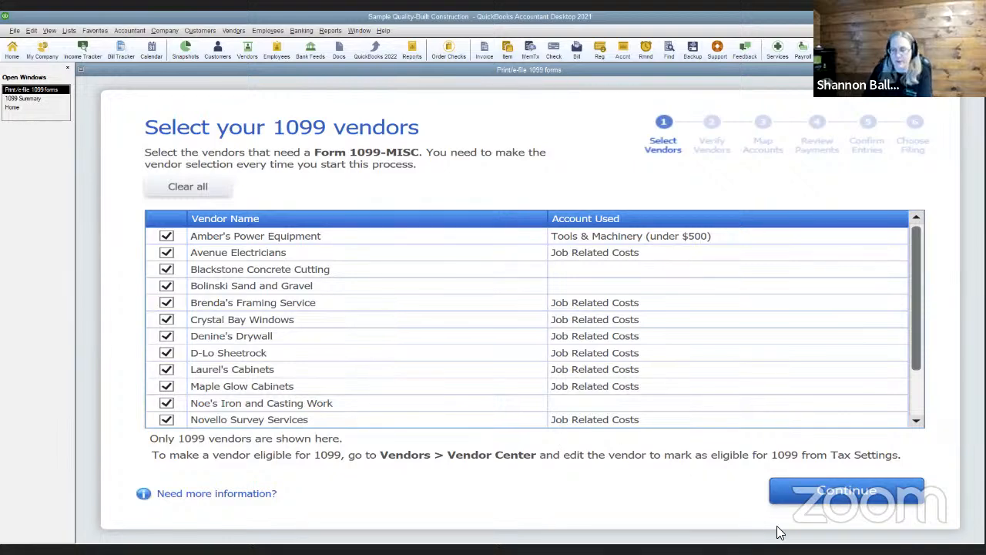
Accept the vendor selection and details, then list all accounts for mapping
left_click(770, 487)
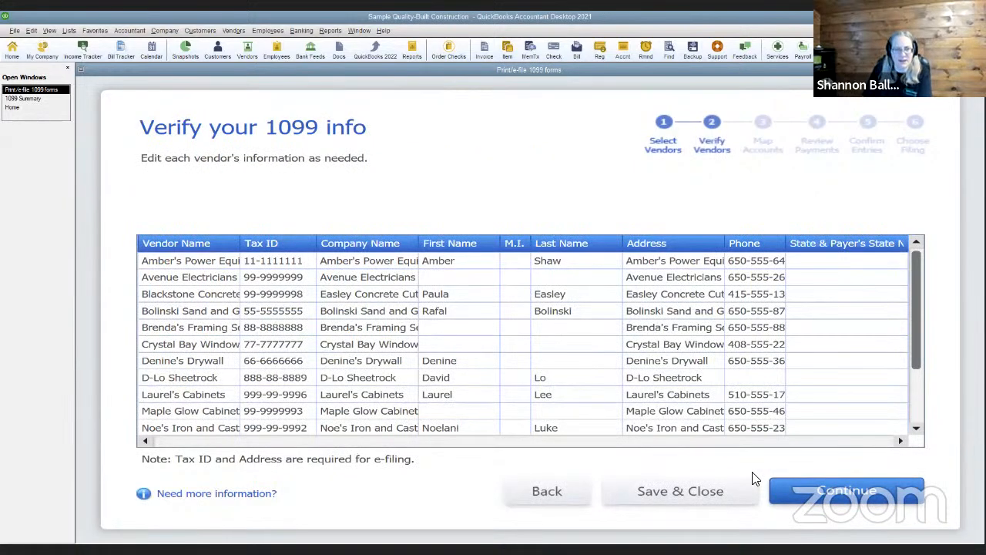
left_click(807, 502)
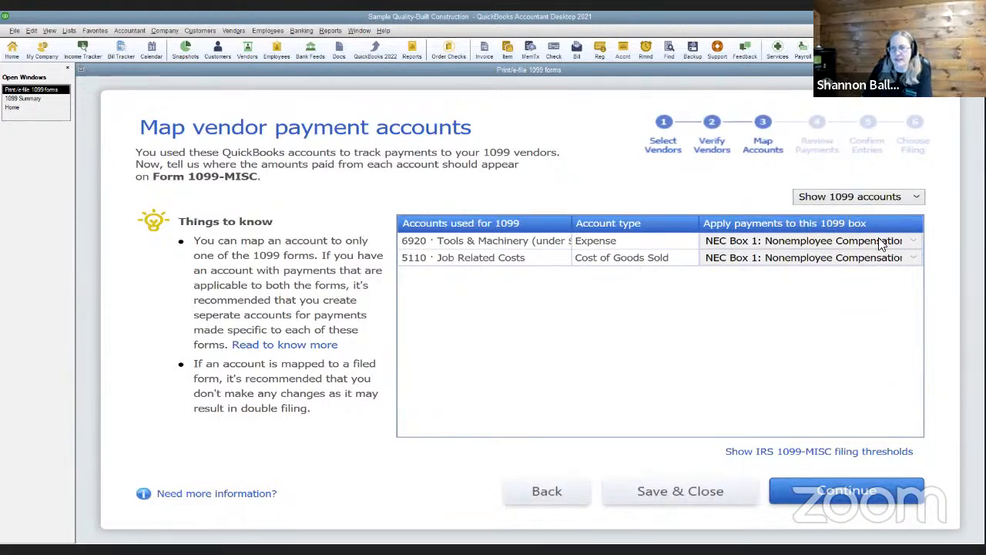
left_click(878, 198)
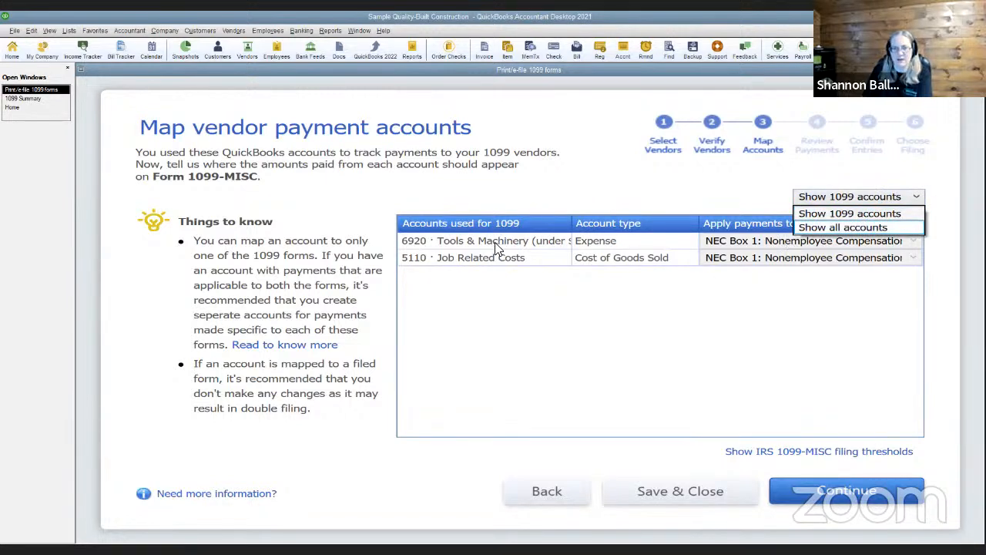
left_click(830, 216)
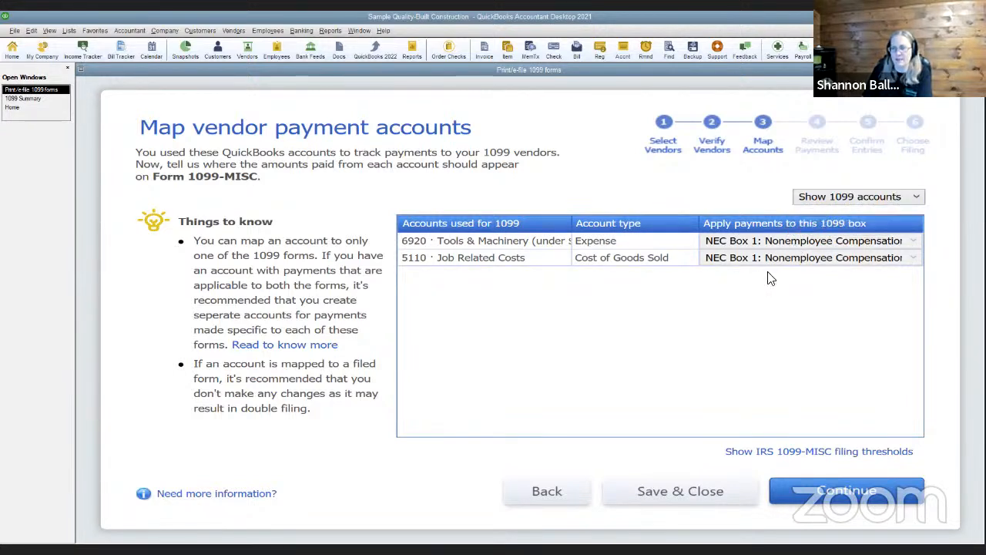
left_click(838, 202)
left_click(836, 225)
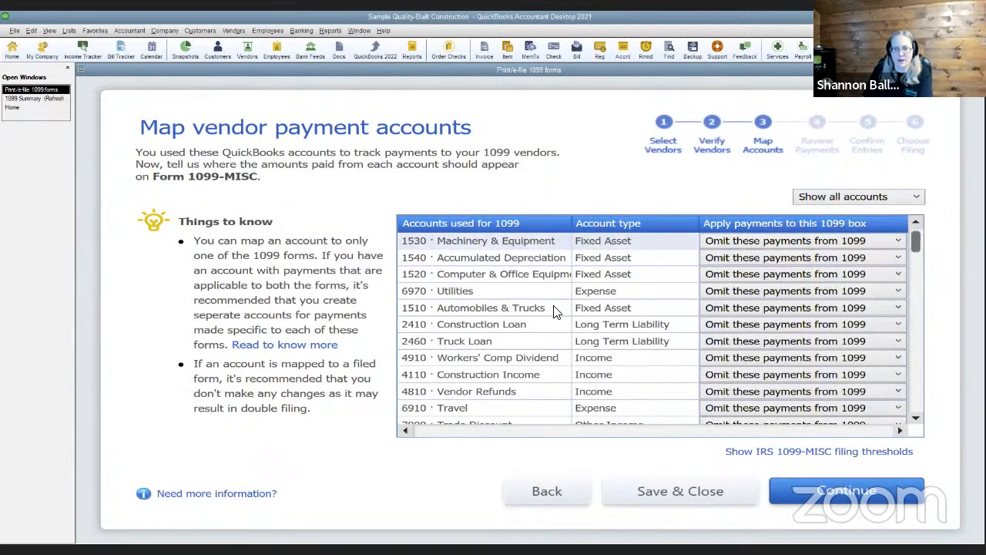
Map account 6650 Rent to MISC Box 1: Rent and continue to payment review
scroll(650, 357, "down", 5)
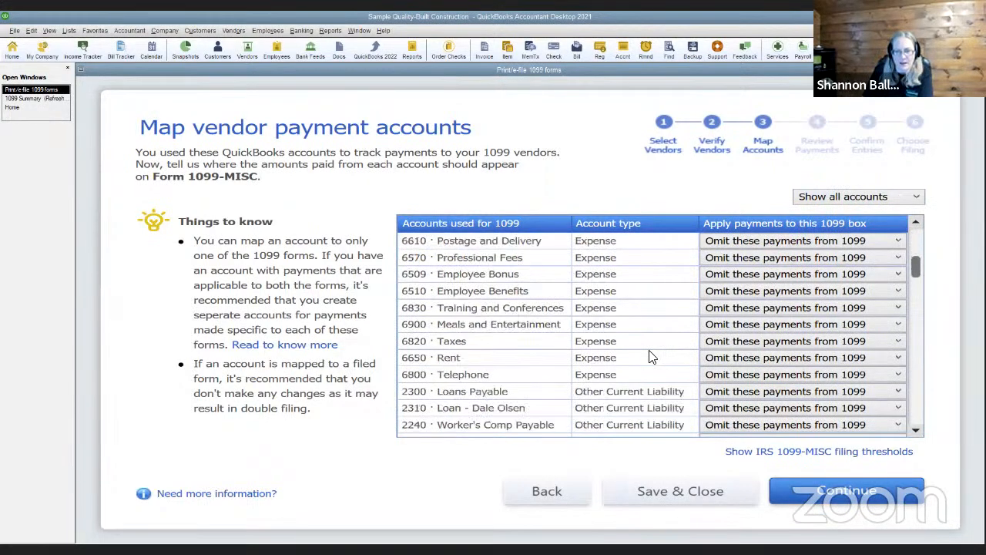
left_click(812, 359)
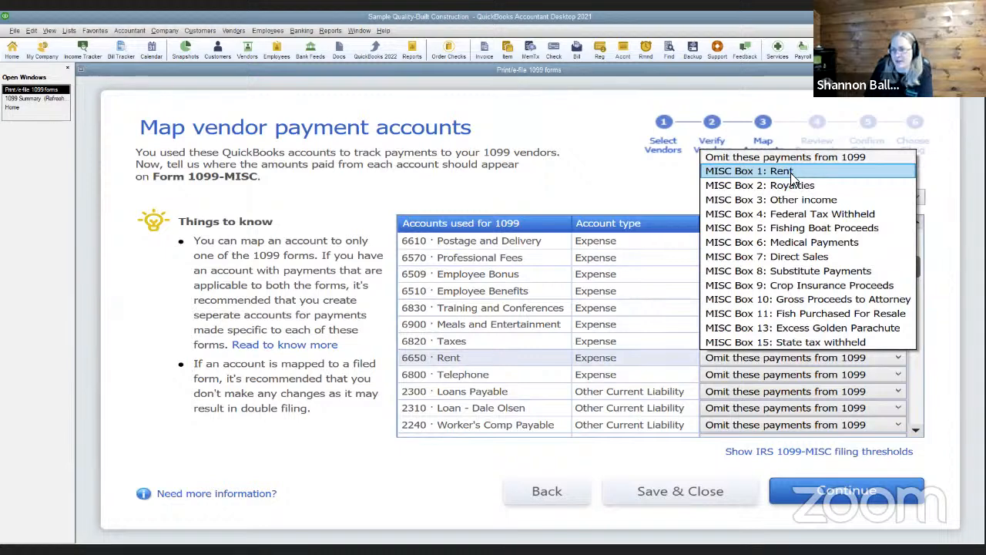
left_click(790, 172)
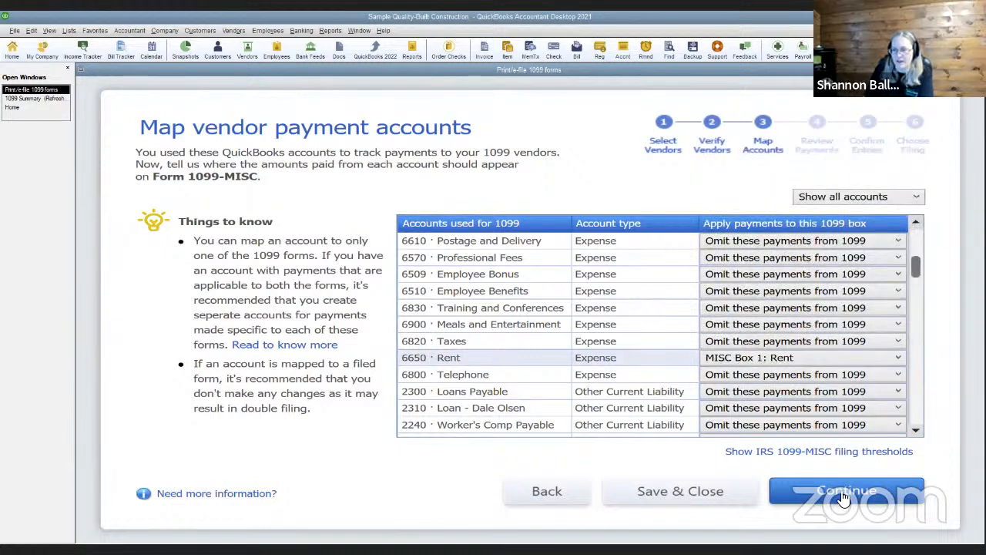
left_click(844, 498)
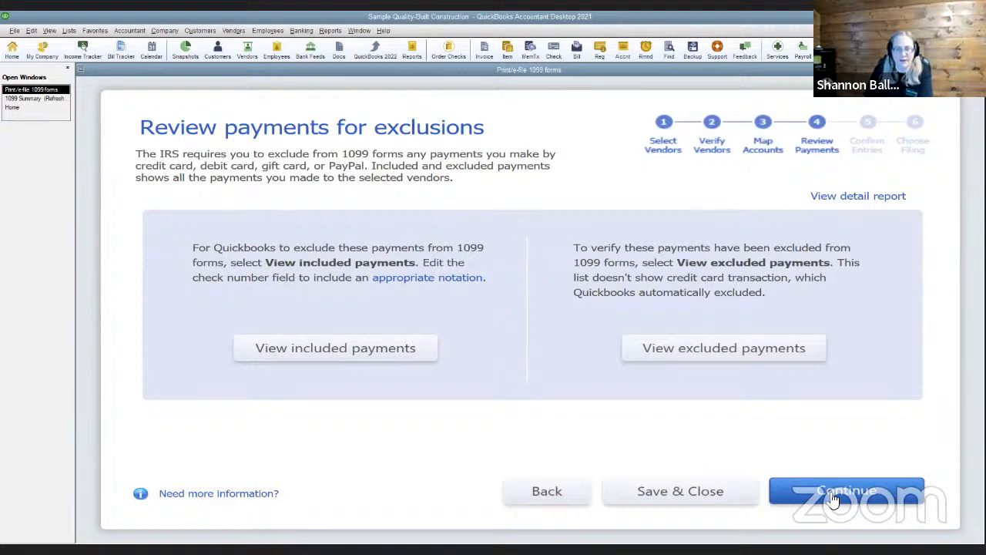
Continue past Review Payments and Confirm Entries, then Save & Close on the filing page
left_click(827, 495)
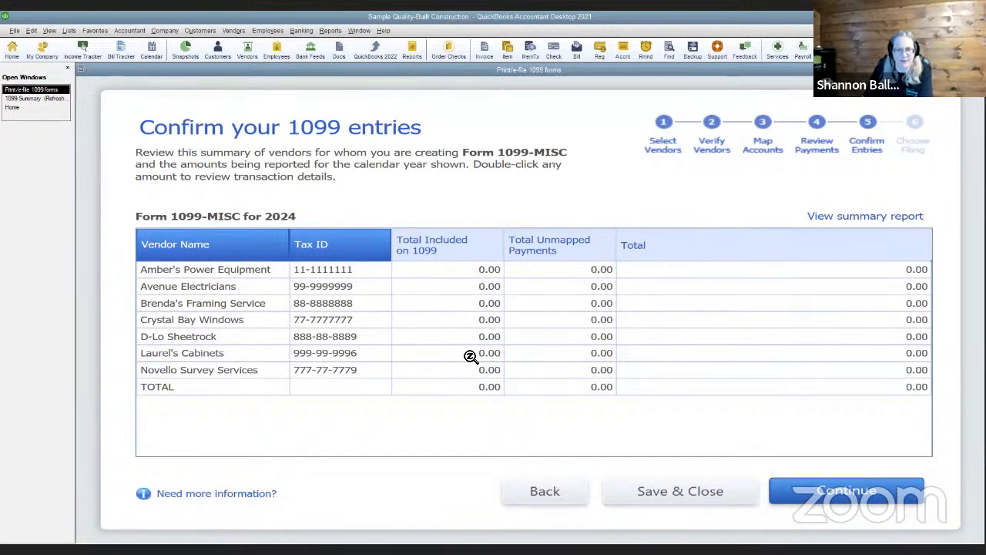
left_click(808, 499)
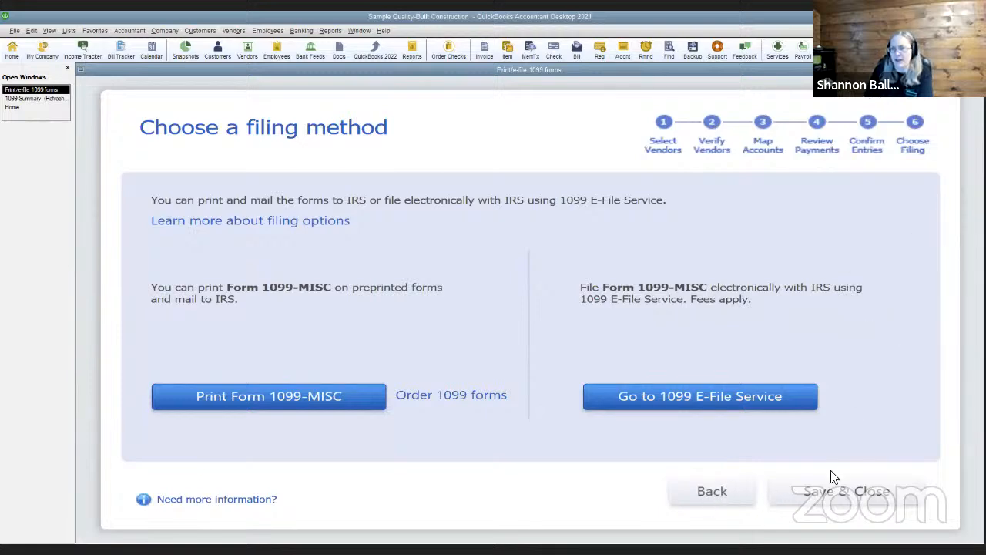
left_click(815, 496)
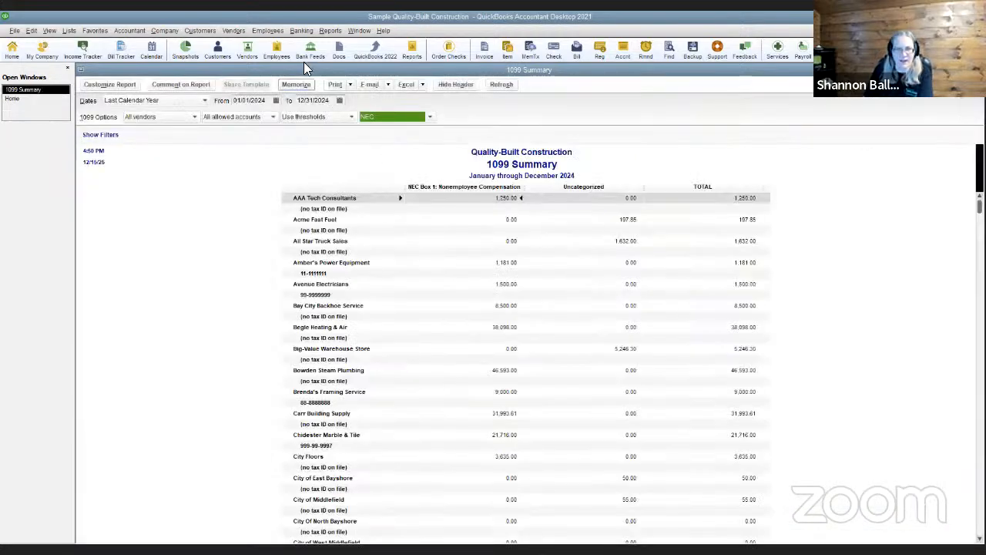
Switch the 1099 Summary to MISC and scan the MISC Box 1: Rents column (0.00)
left_click(429, 117)
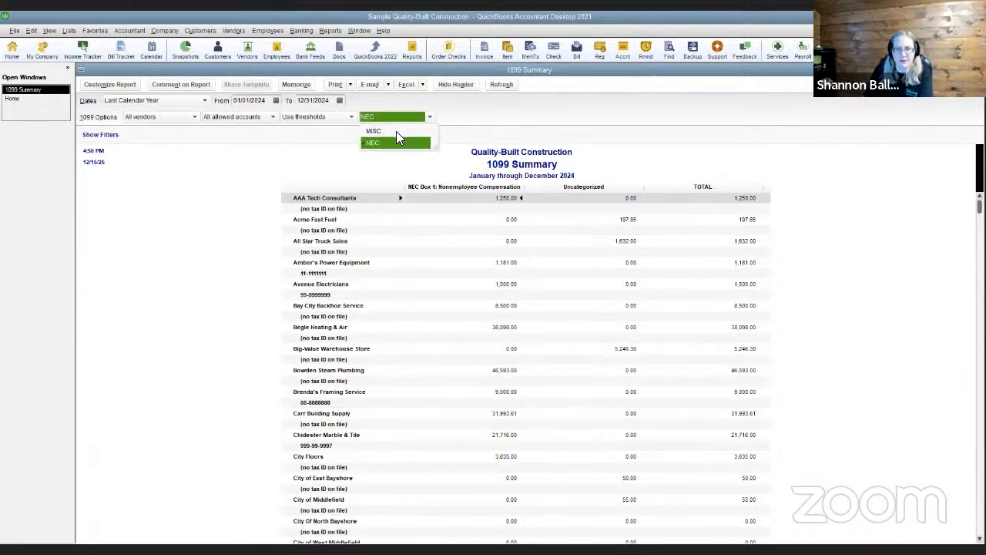
left_click(393, 131)
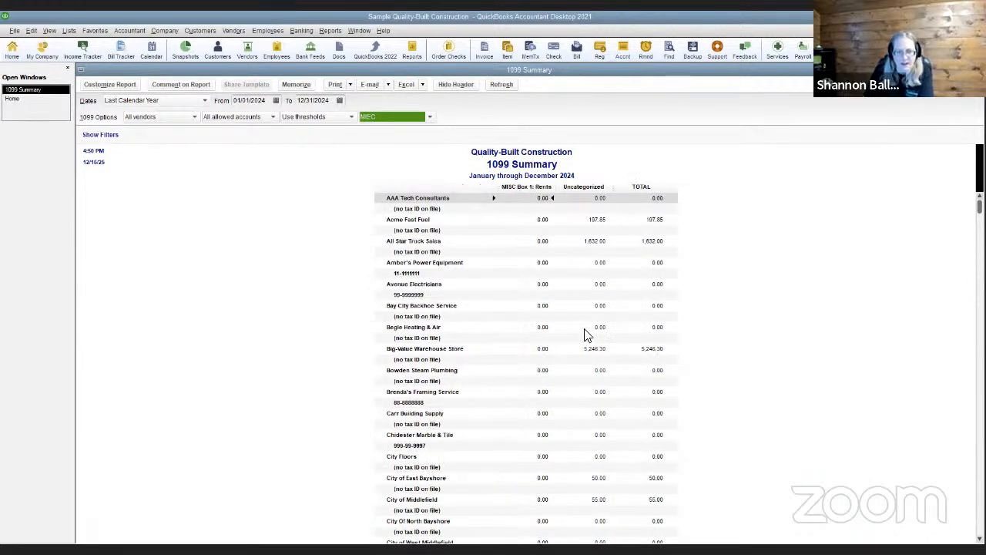
scroll(614, 349, "down", 1)
scroll(614, 349, "down", 2)
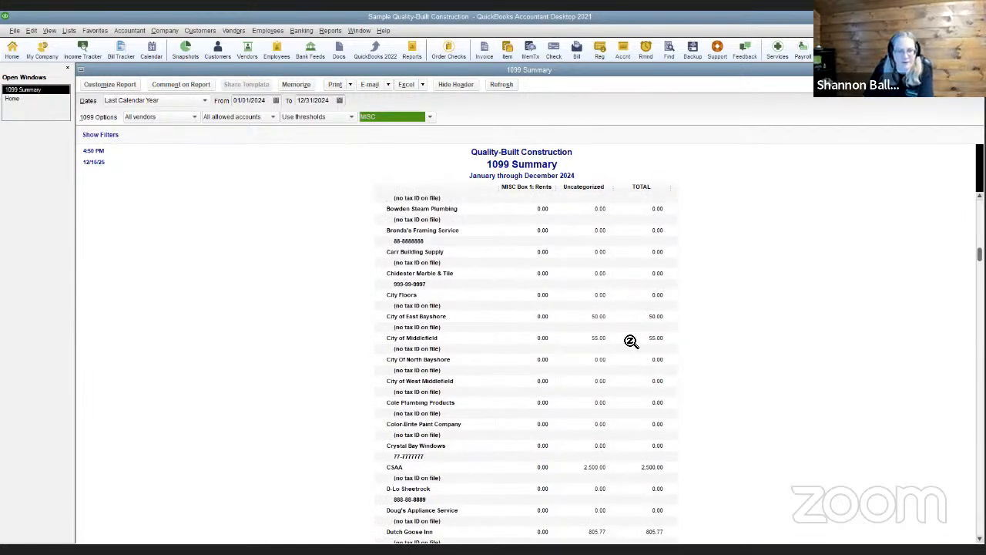
scroll(621, 341, "up", 3)
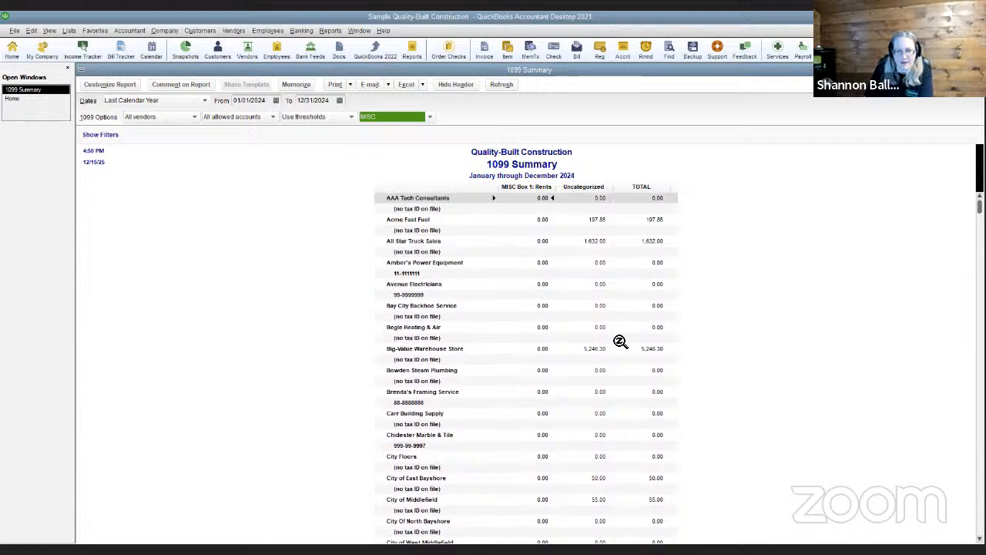
scroll(612, 317, "down", 3)
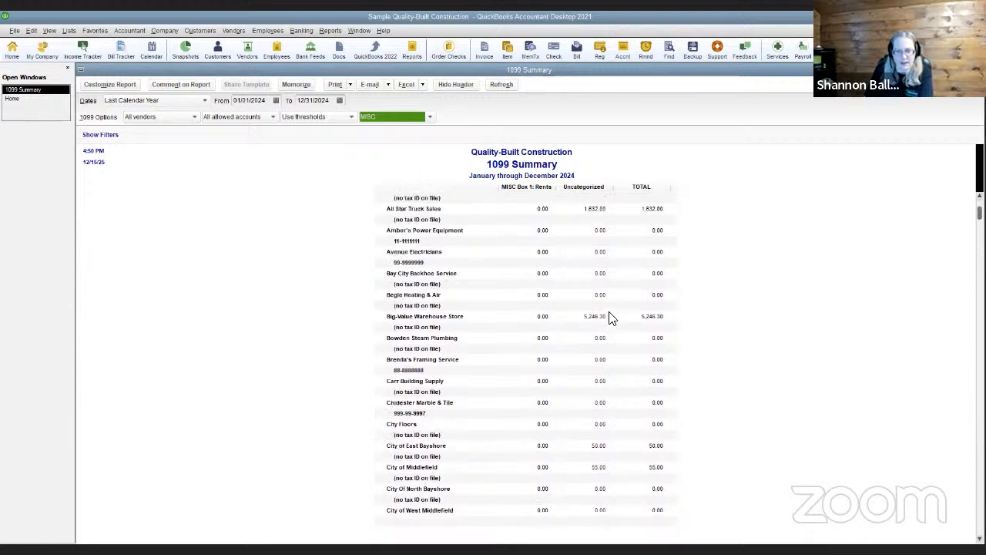
scroll(608, 317, "down", 3)
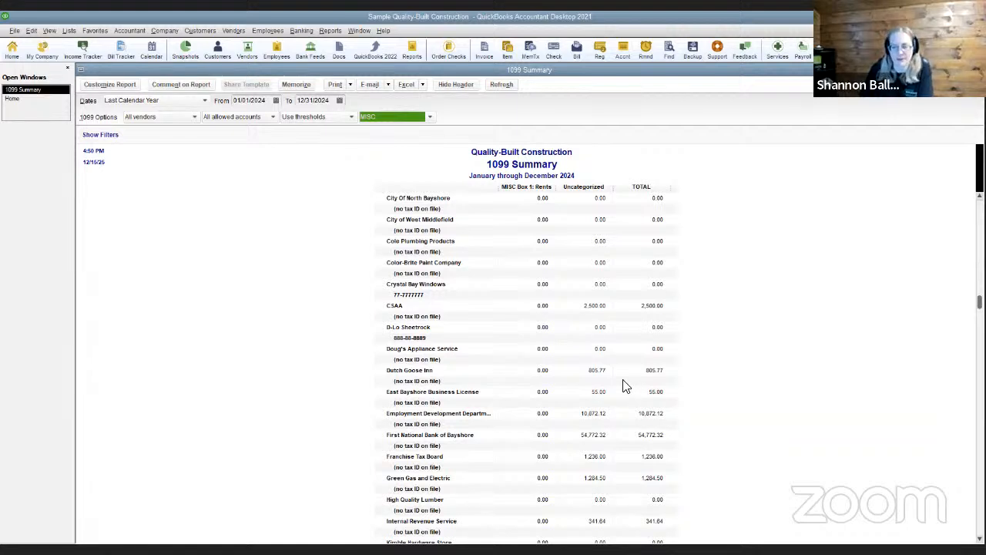
scroll(624, 385, "down", 3)
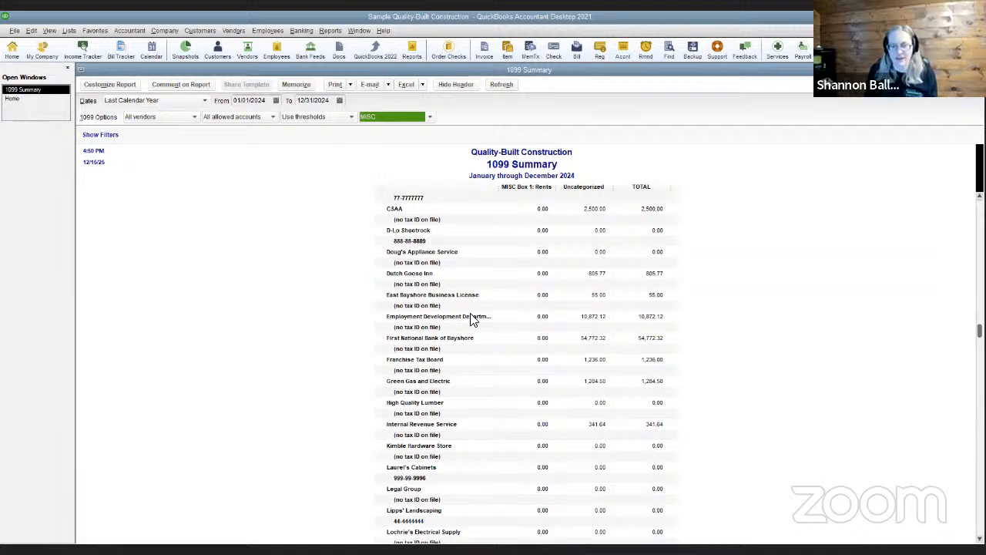
scroll(510, 327, "up", 15)
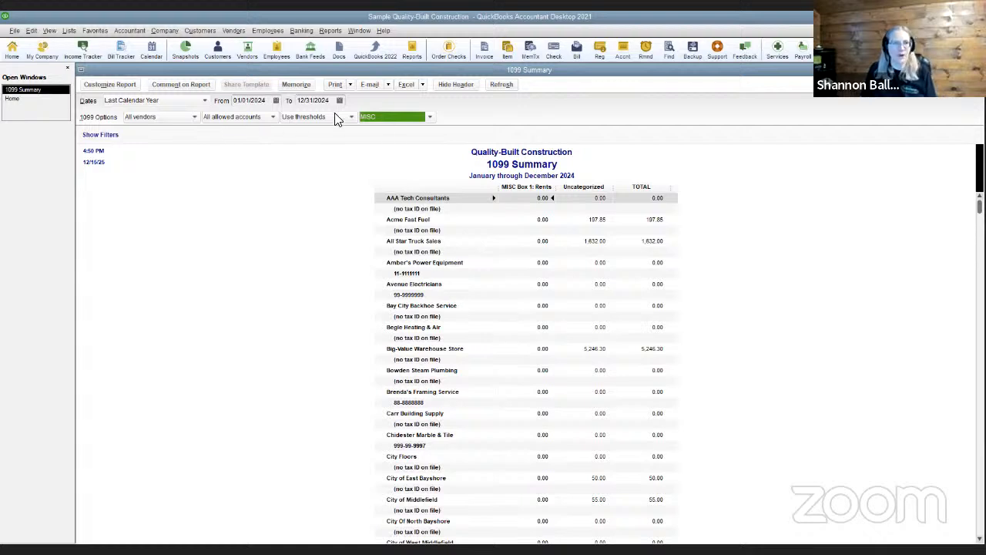
Set the summary back to NEC with Only 1099 vendors and Only 1099 accounts
left_click(430, 118)
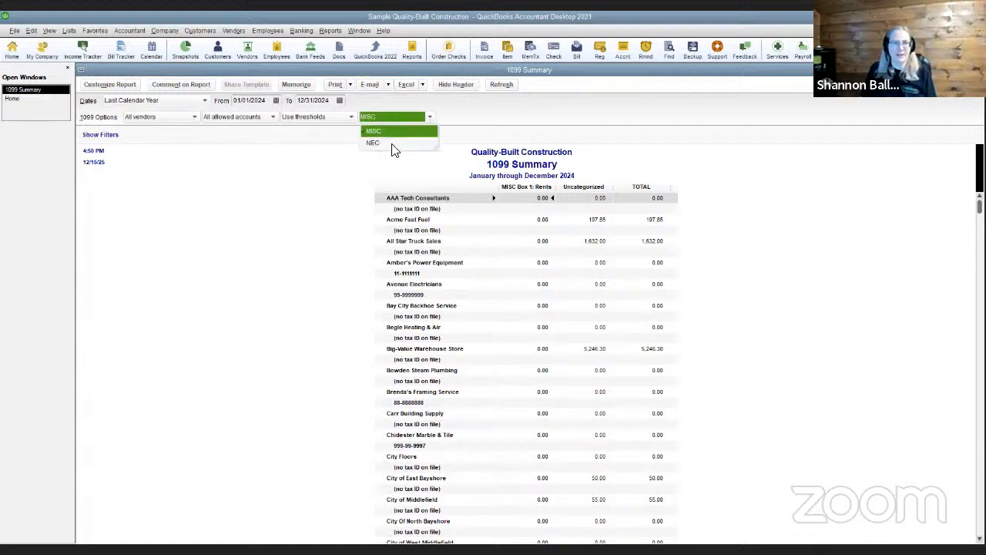
left_click(374, 144)
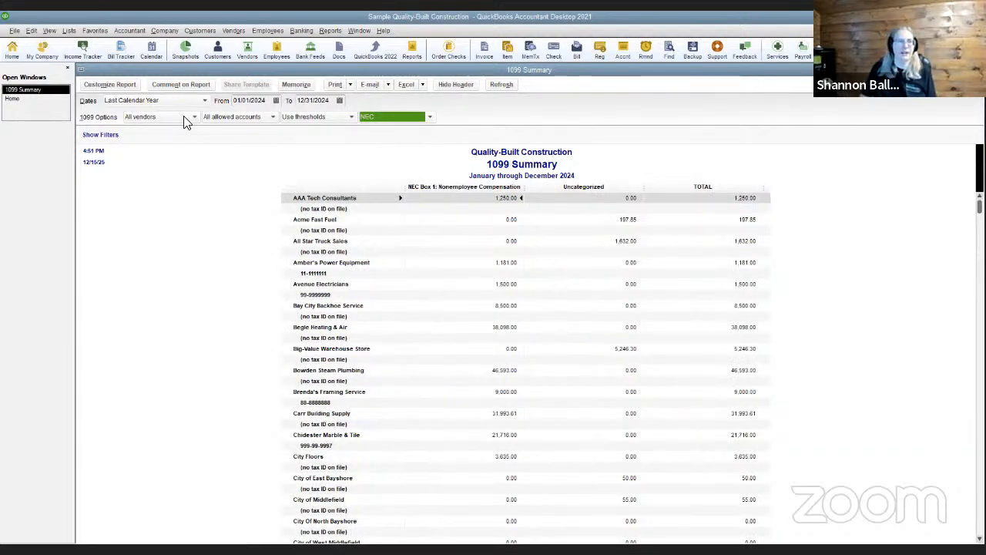
left_click(185, 119)
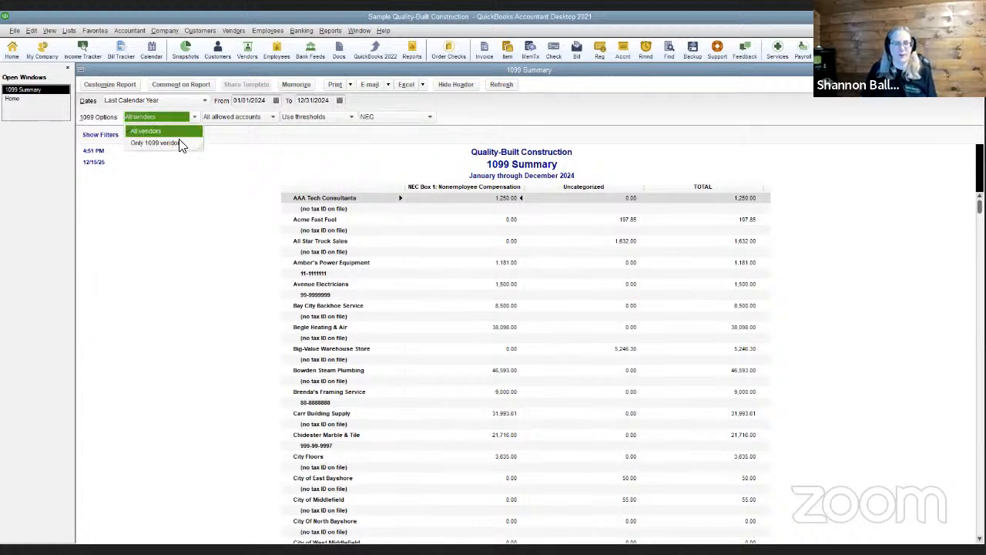
left_click(179, 144)
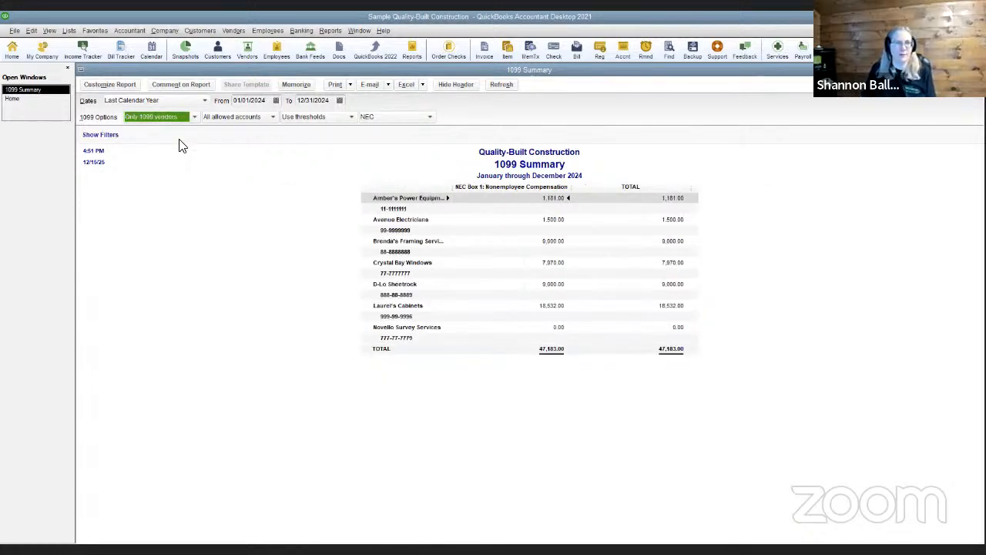
left_click(219, 120)
left_click(227, 142)
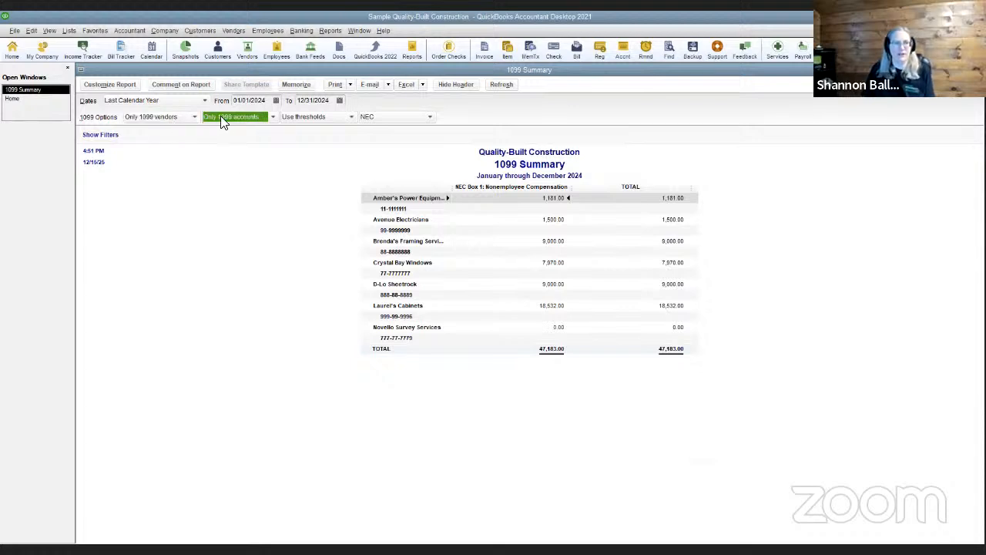